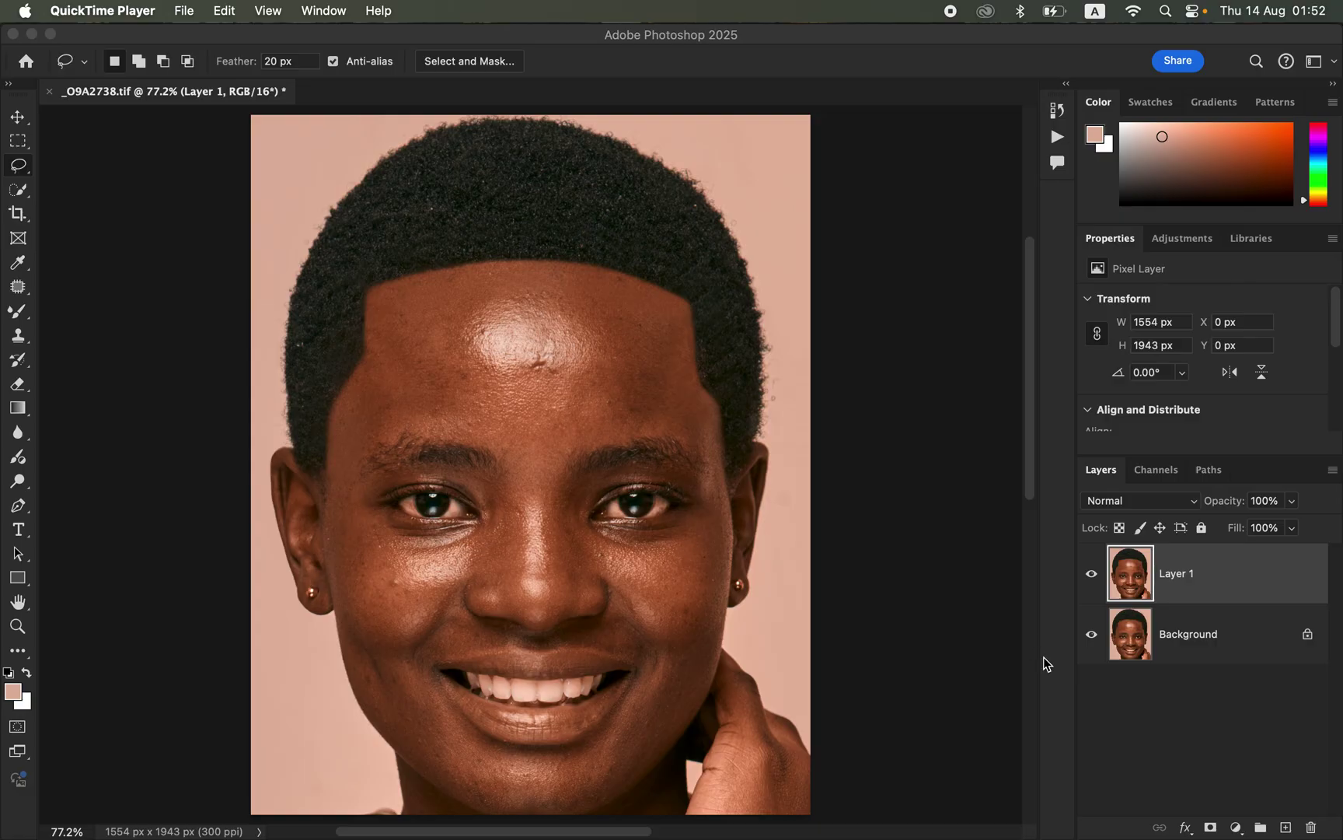
Step: Compare the retouched hairline layer with the original by toggling its visibility several times
{"action": "left_click", "coordinate": [1093, 579]}
{"action": "left_click", "coordinate": [1093, 579]}
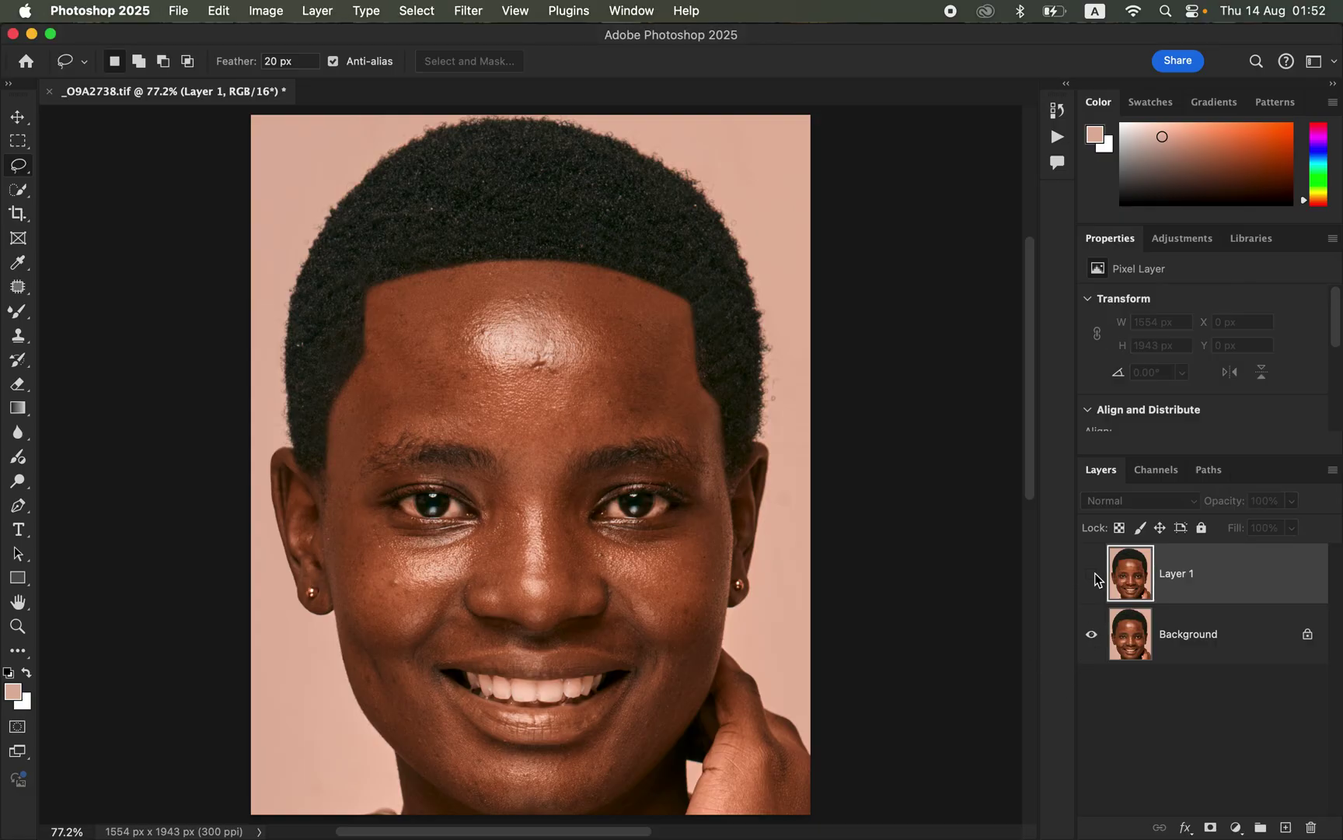
{"action": "left_click", "coordinate": [1095, 579]}
{"action": "left_click", "coordinate": [1095, 579]}
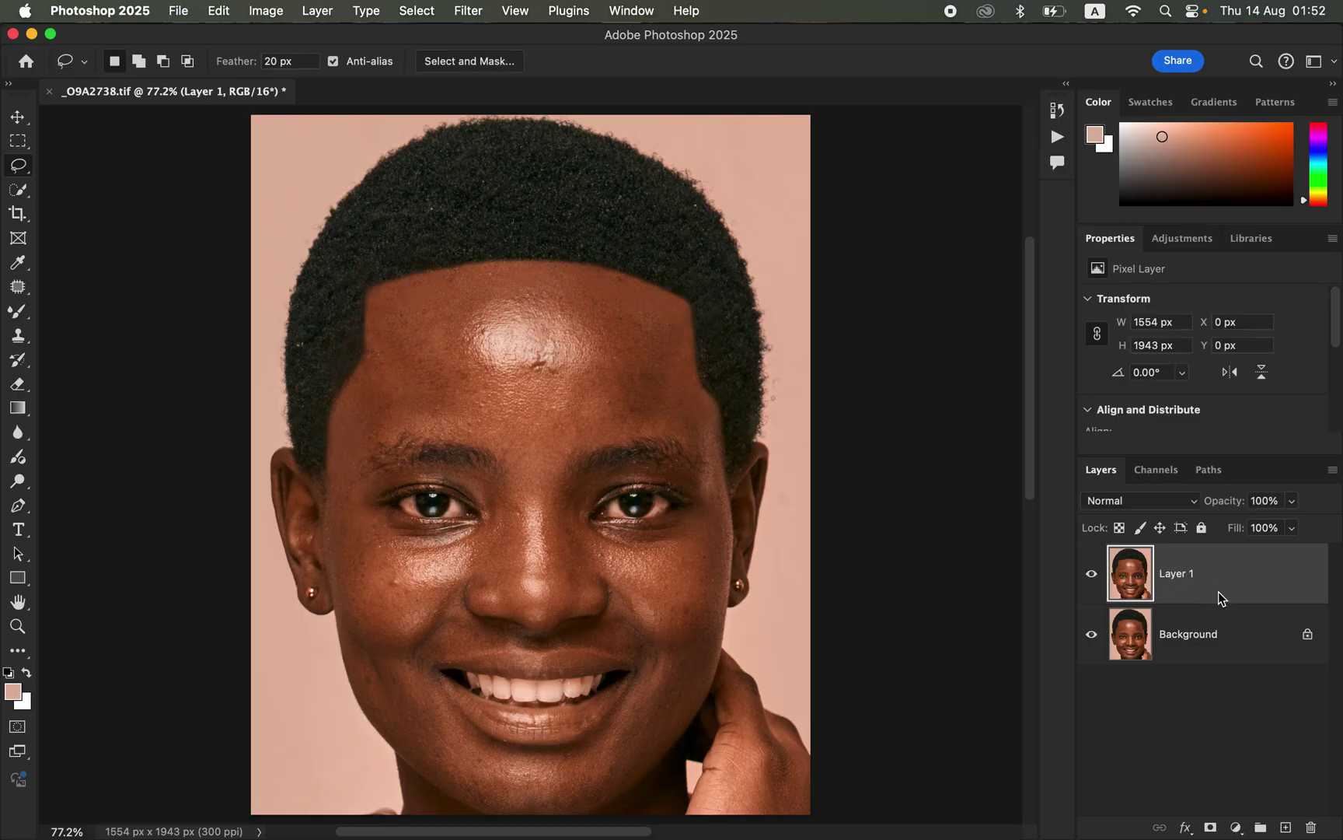
{"action": "left_click", "coordinate": [1094, 577]}
{"action": "left_click", "coordinate": [1094, 577]}
Step: Delete the retouched layer, pick the Pen tool and duplicate the Background into a fresh Layer 1
{"action": "key", "text": "BackSpace"}
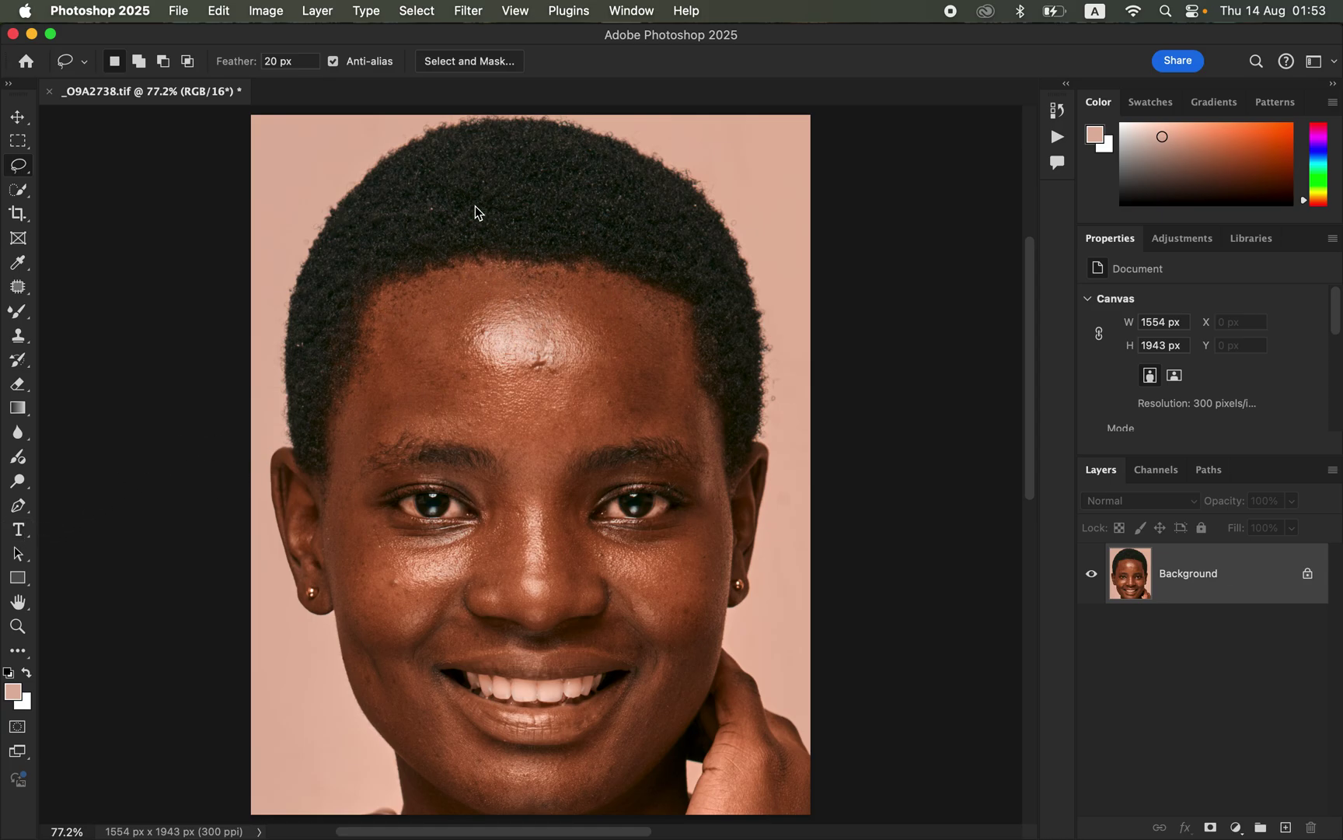
{"action": "left_click", "coordinate": [18, 507]}
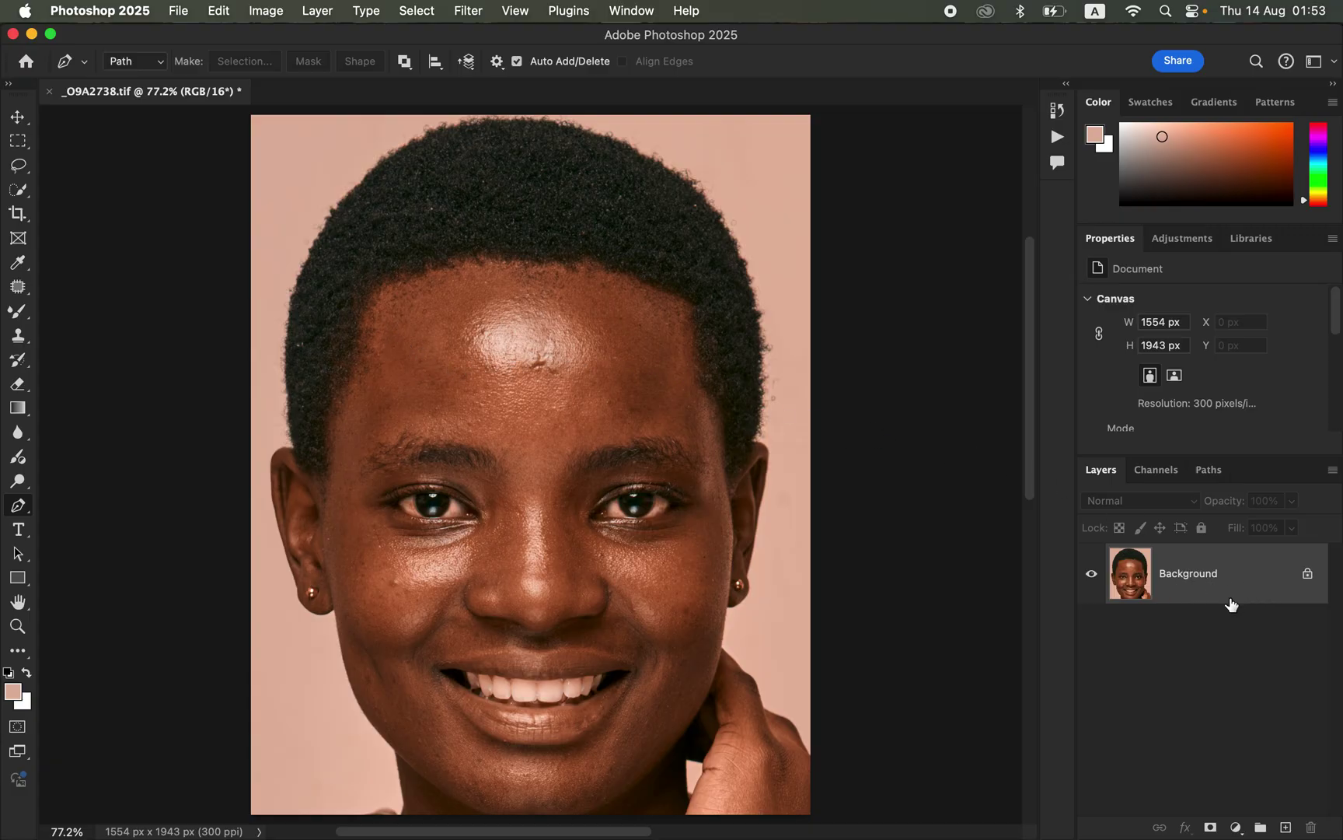
{"action": "key", "text": "super+j"}
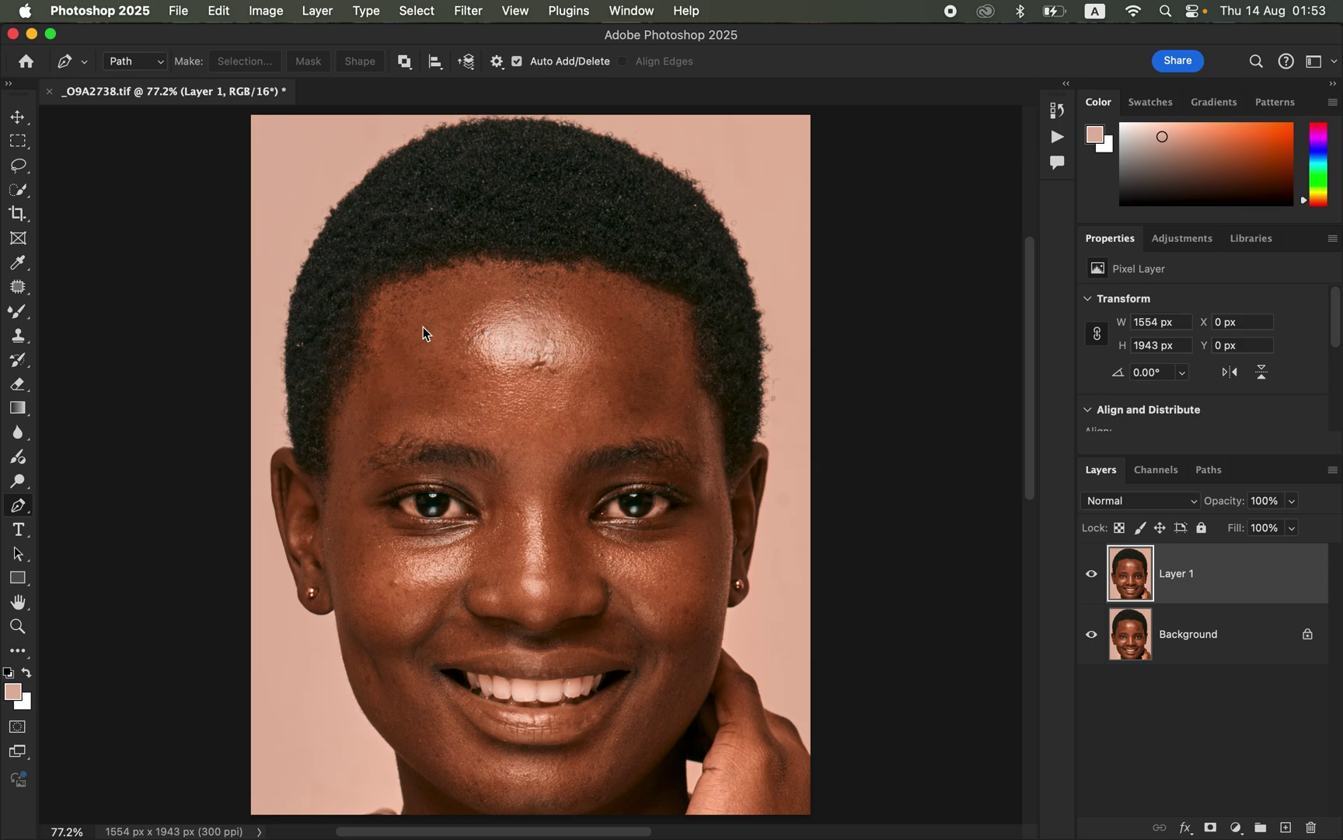
Step: Start the path with anchors running down the right hairline to its bottom
{"action": "left_click", "coordinate": [692, 308]}
{"action": "left_click", "coordinate": [695, 359]}
{"action": "left_click", "coordinate": [699, 382]}
{"action": "left_click", "coordinate": [707, 392]}
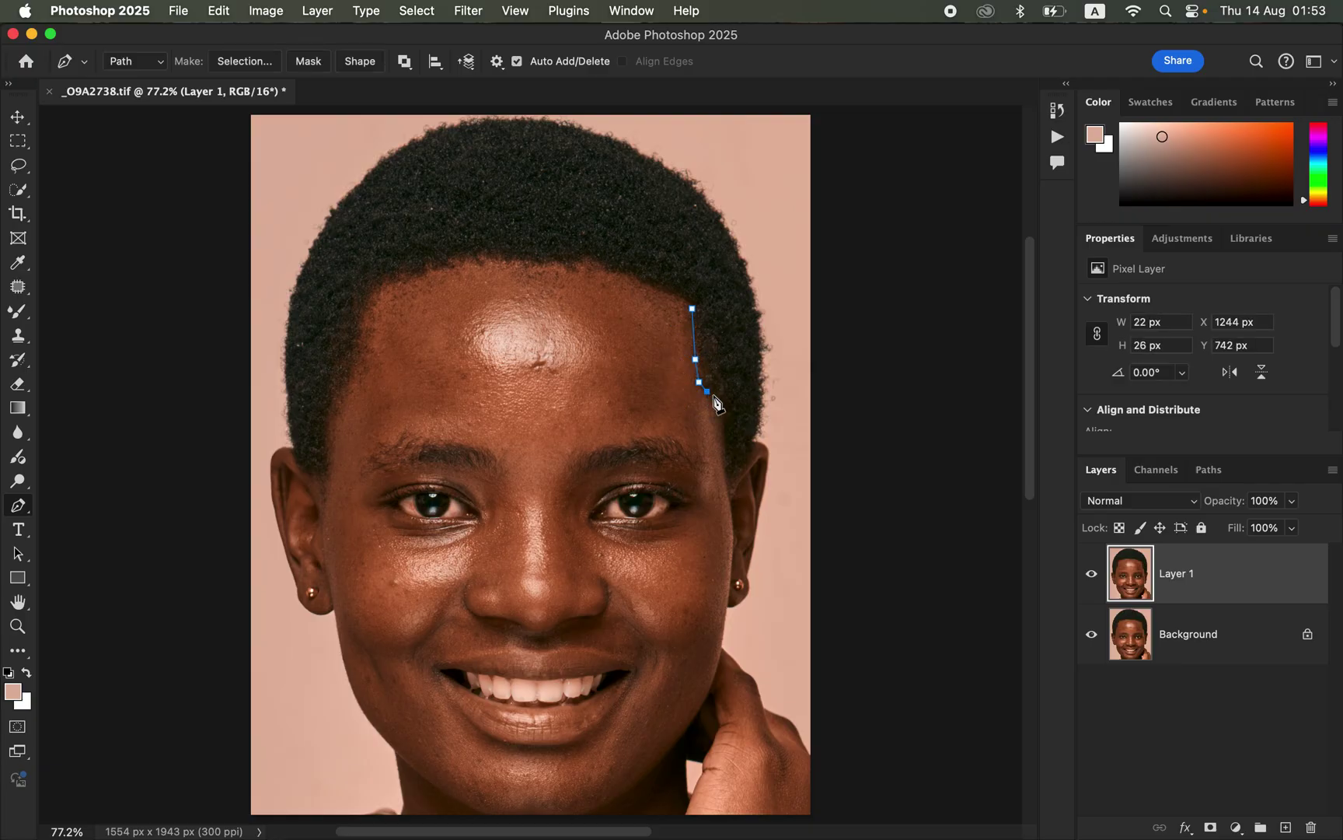
{"action": "left_click", "coordinate": [716, 400]}
{"action": "left_click", "coordinate": [723, 411]}
{"action": "left_click", "coordinate": [726, 431]}
{"action": "left_click", "coordinate": [728, 461]}
{"action": "left_click", "coordinate": [729, 482]}
Step: Run the path up outside the hair, across the top of the head and down the left side
{"action": "left_click", "coordinate": [775, 433]}
{"action": "left_click", "coordinate": [783, 320]}
{"action": "left_click", "coordinate": [735, 208]}
{"action": "left_click", "coordinate": [667, 152]}
{"action": "left_click", "coordinate": [576, 126]}
{"action": "left_click", "coordinate": [567, 124]}
{"action": "left_click", "coordinate": [481, 116]}
{"action": "left_click", "coordinate": [468, 116]}
{"action": "left_click", "coordinate": [386, 145]}
{"action": "left_click", "coordinate": [328, 194]}
{"action": "left_click", "coordinate": [294, 254]}
{"action": "left_click", "coordinate": [270, 327]}
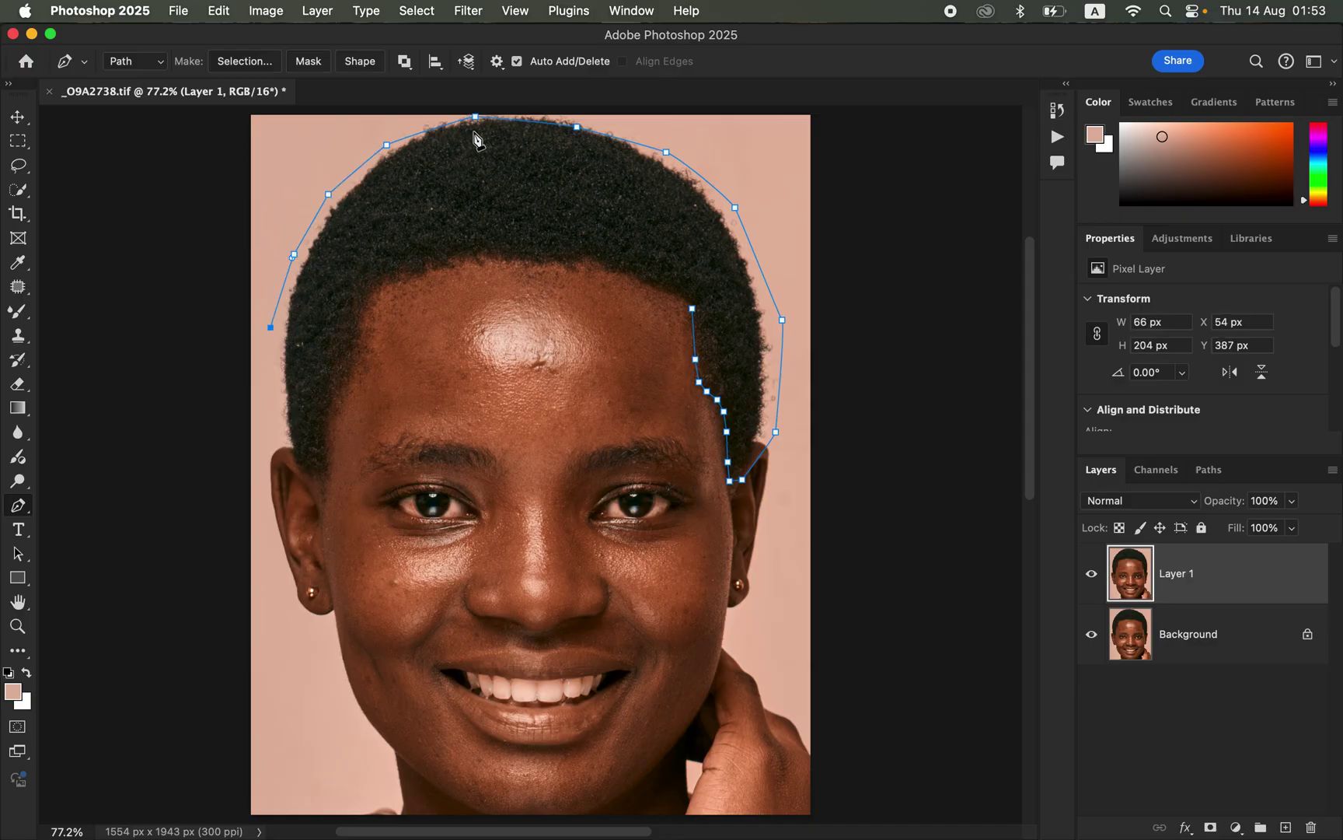
Step: Carry the path around above the left ear and back up the temple, nudging a right-hairline anchor
{"action": "left_click", "coordinate": [279, 358]}
{"action": "left_click", "coordinate": [282, 419]}
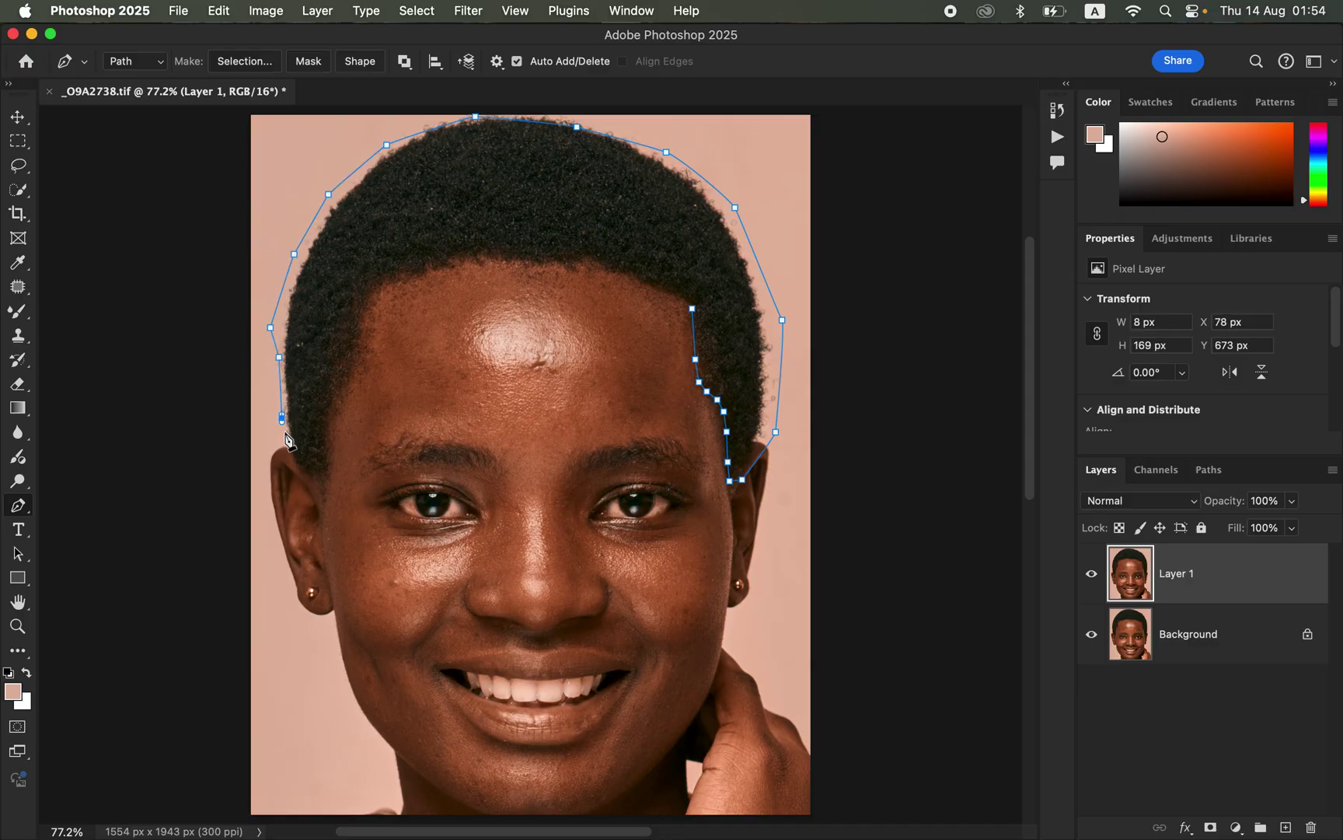
{"action": "left_click", "coordinate": [293, 458]}
{"action": "left_click", "coordinate": [308, 476]}
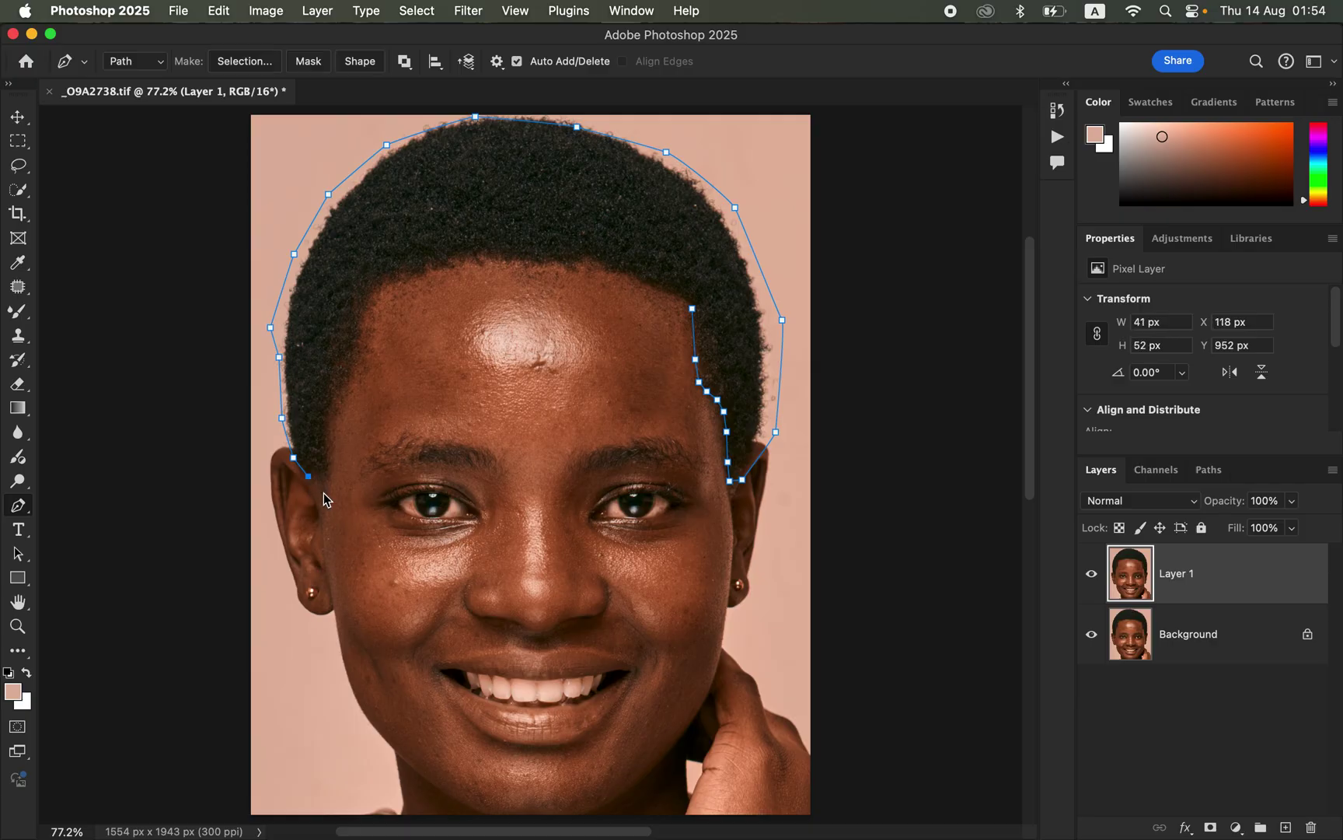
{"action": "left_click", "coordinate": [323, 487]}
{"action": "left_click", "coordinate": [326, 464]}
{"action": "left_click", "coordinate": [327, 428]}
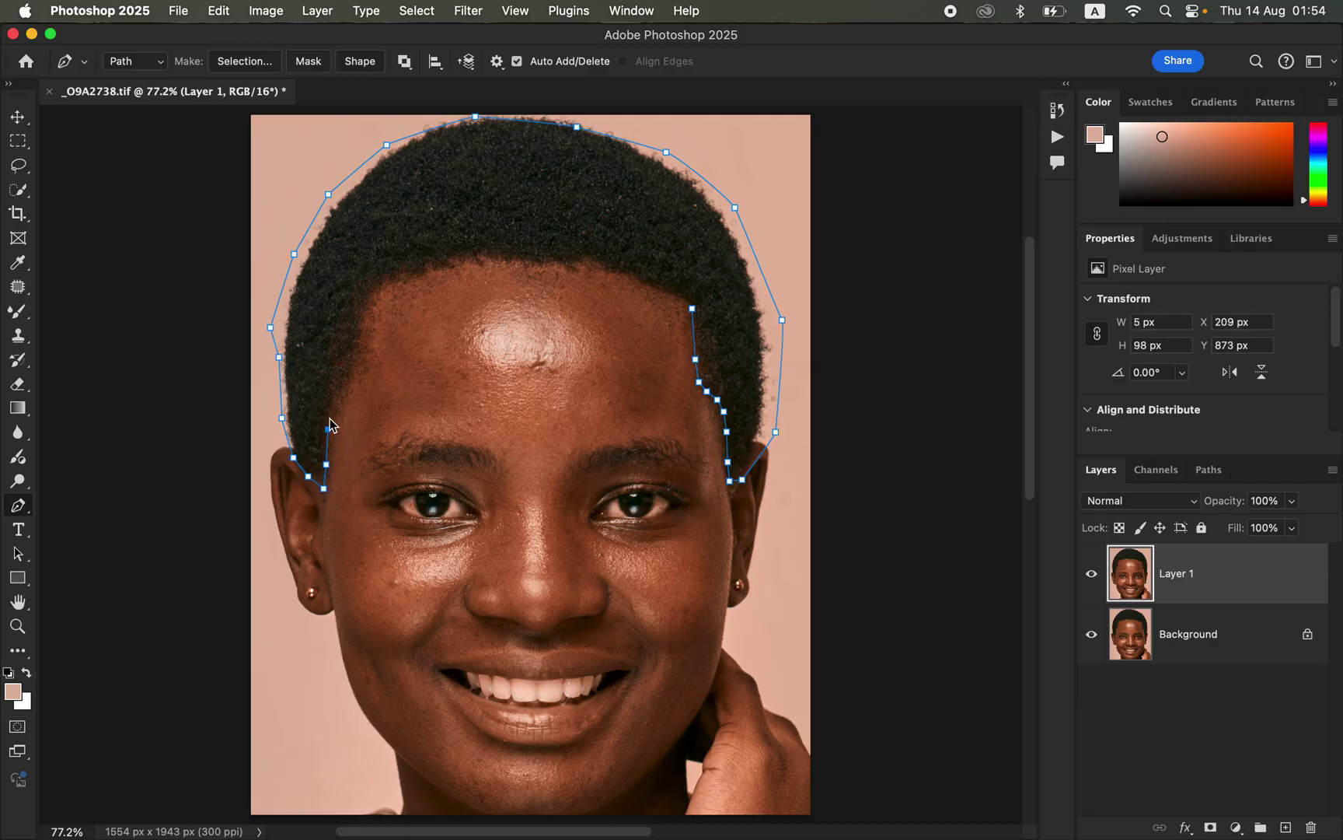
{"action": "left_click", "coordinate": [327, 410]}
{"action": "left_click_drag", "start_coordinate": [716, 399], "coordinate": [721, 403]}
Step: Trace the new hairline from the left temple up and straight across the forehead
{"action": "left_click", "coordinate": [334, 401]}
{"action": "left_click", "coordinate": [343, 394]}
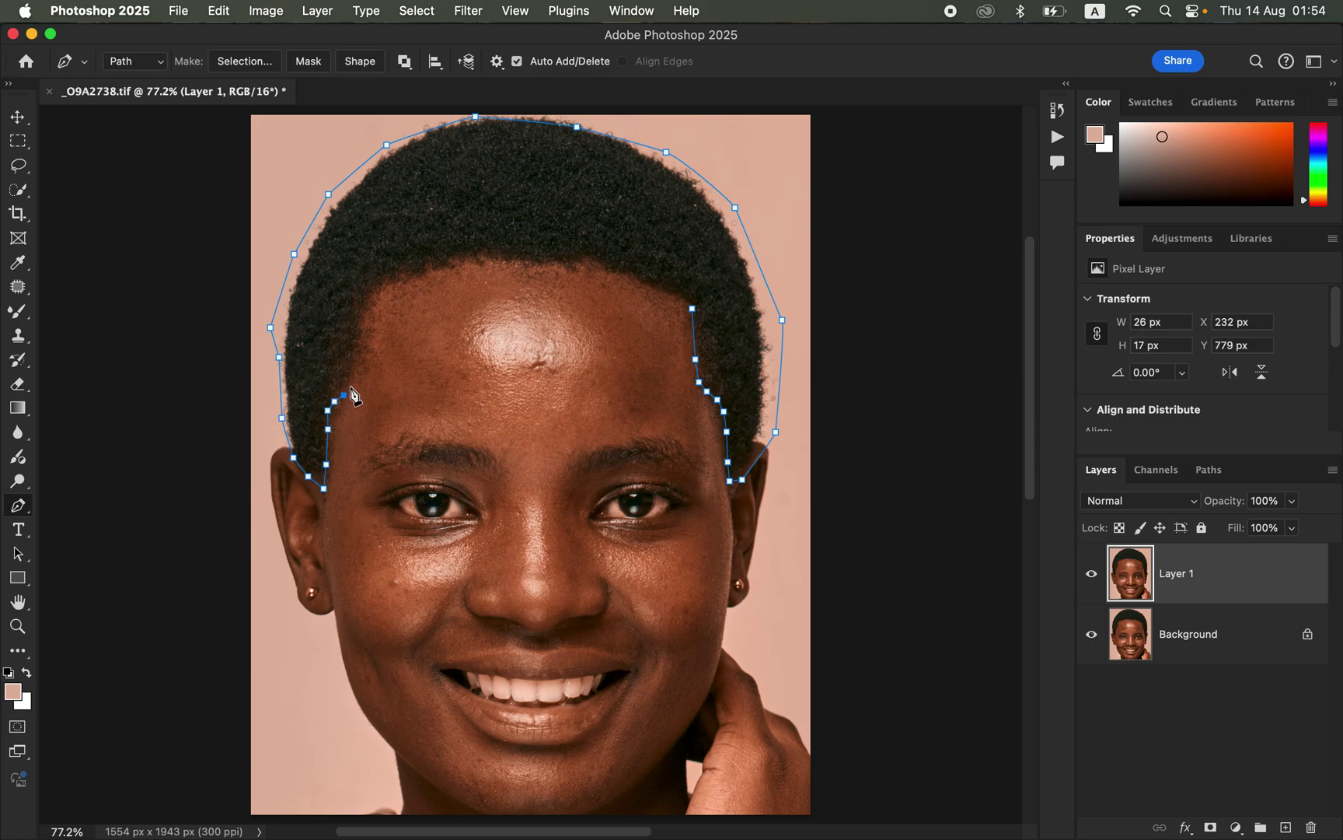
{"action": "left_click", "coordinate": [353, 381]}
{"action": "left_click", "coordinate": [357, 351]}
{"action": "left_click", "coordinate": [363, 319]}
{"action": "left_click", "coordinate": [365, 308]}
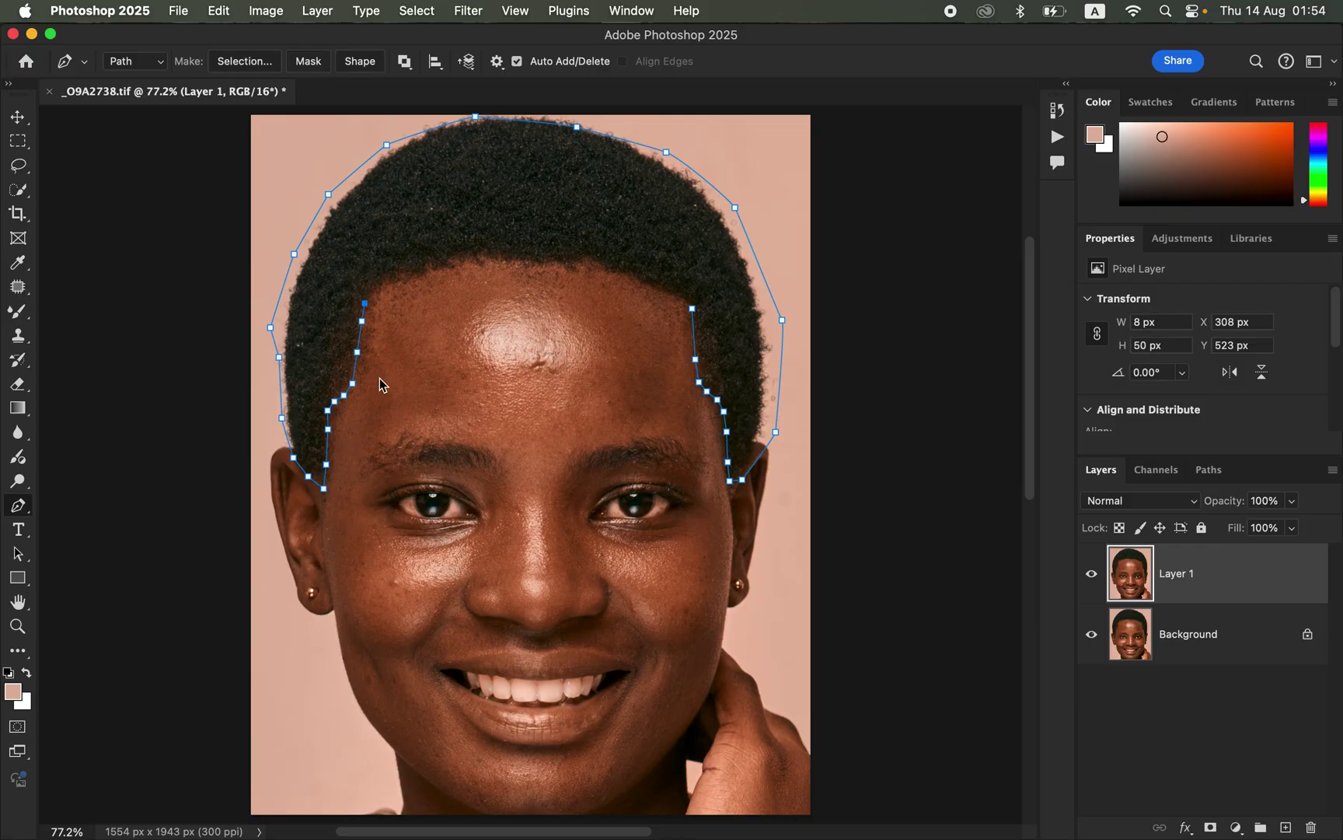
{"action": "left_click", "coordinate": [371, 289]}
{"action": "left_click", "coordinate": [387, 279]}
{"action": "left_click", "coordinate": [407, 271]}
{"action": "left_click", "coordinate": [435, 264]}
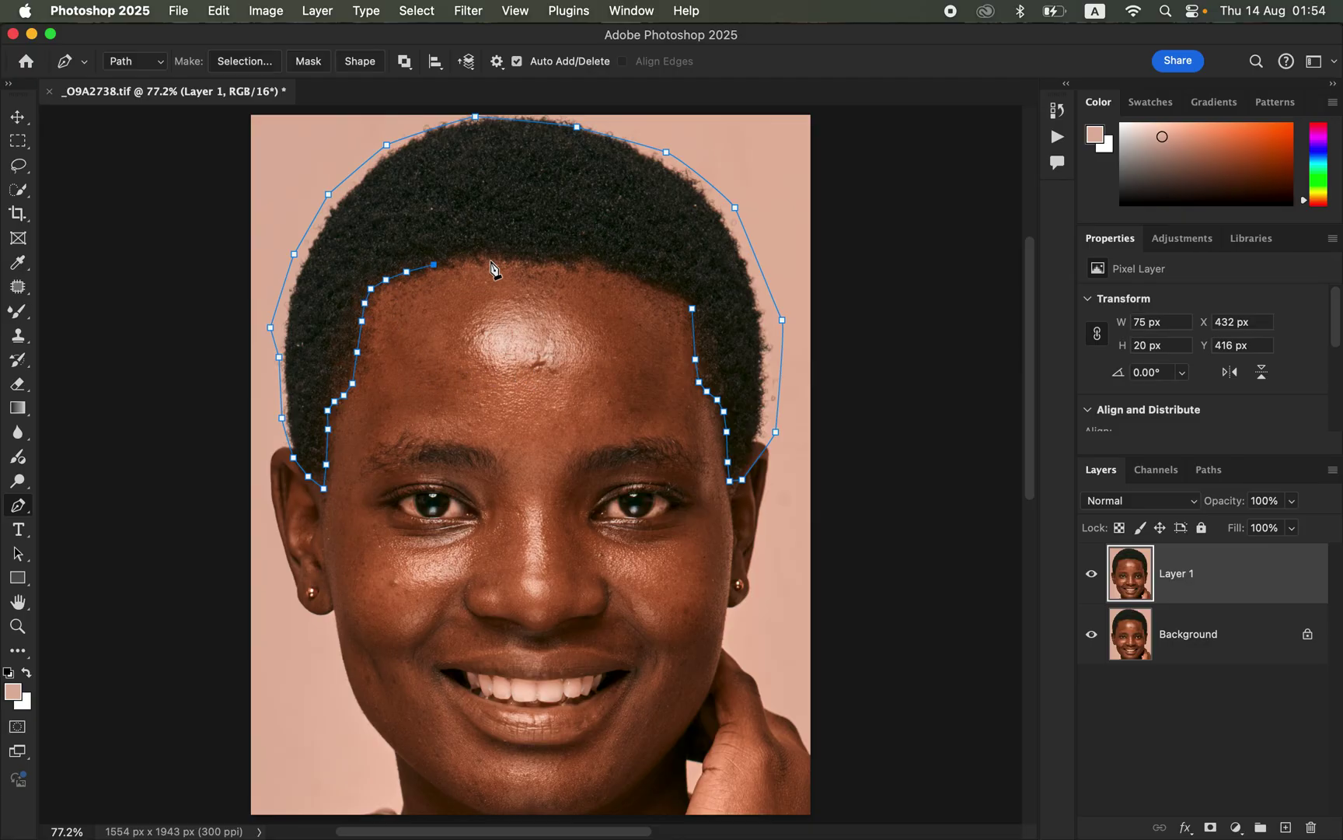
{"action": "left_click", "coordinate": [473, 259]}
{"action": "left_click", "coordinate": [502, 257]}
{"action": "left_click", "coordinate": [541, 260]}
{"action": "left_click", "coordinate": [569, 259]}
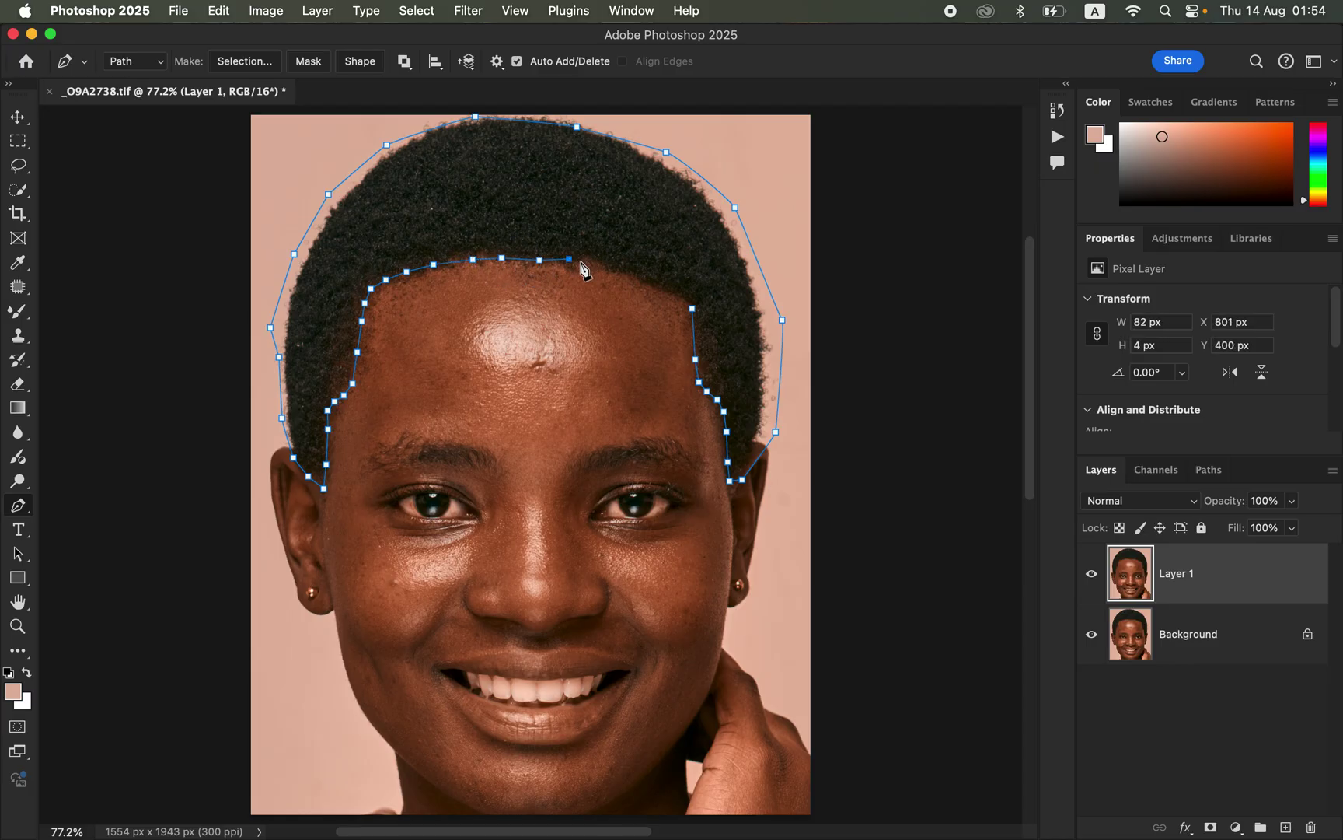
Step: Redo the misplaced forehead anchors, run the hairline to the right corner and close the path
{"action": "key", "text": "super+z"}
{"action": "key", "text": "super+z"}
{"action": "left_click", "coordinate": [540, 259]}
{"action": "left_click", "coordinate": [570, 259]}
{"action": "left_click", "coordinate": [596, 266]}
{"action": "left_click", "coordinate": [620, 270]}
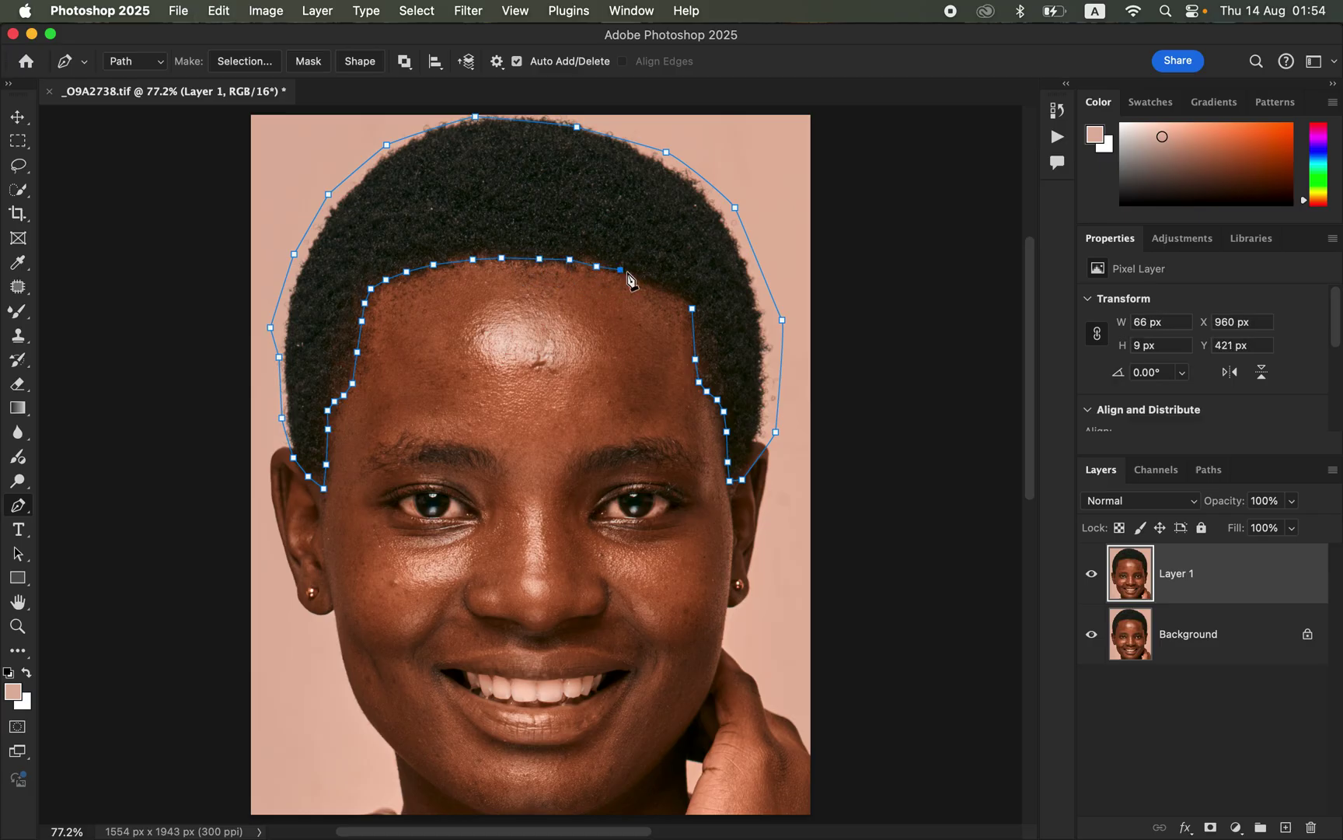
{"action": "left_click", "coordinate": [644, 279]}
{"action": "left_click", "coordinate": [662, 284]}
{"action": "left_click", "coordinate": [680, 293]}
{"action": "left_click", "coordinate": [692, 308]}
{"action": "left_click", "coordinate": [690, 300]}
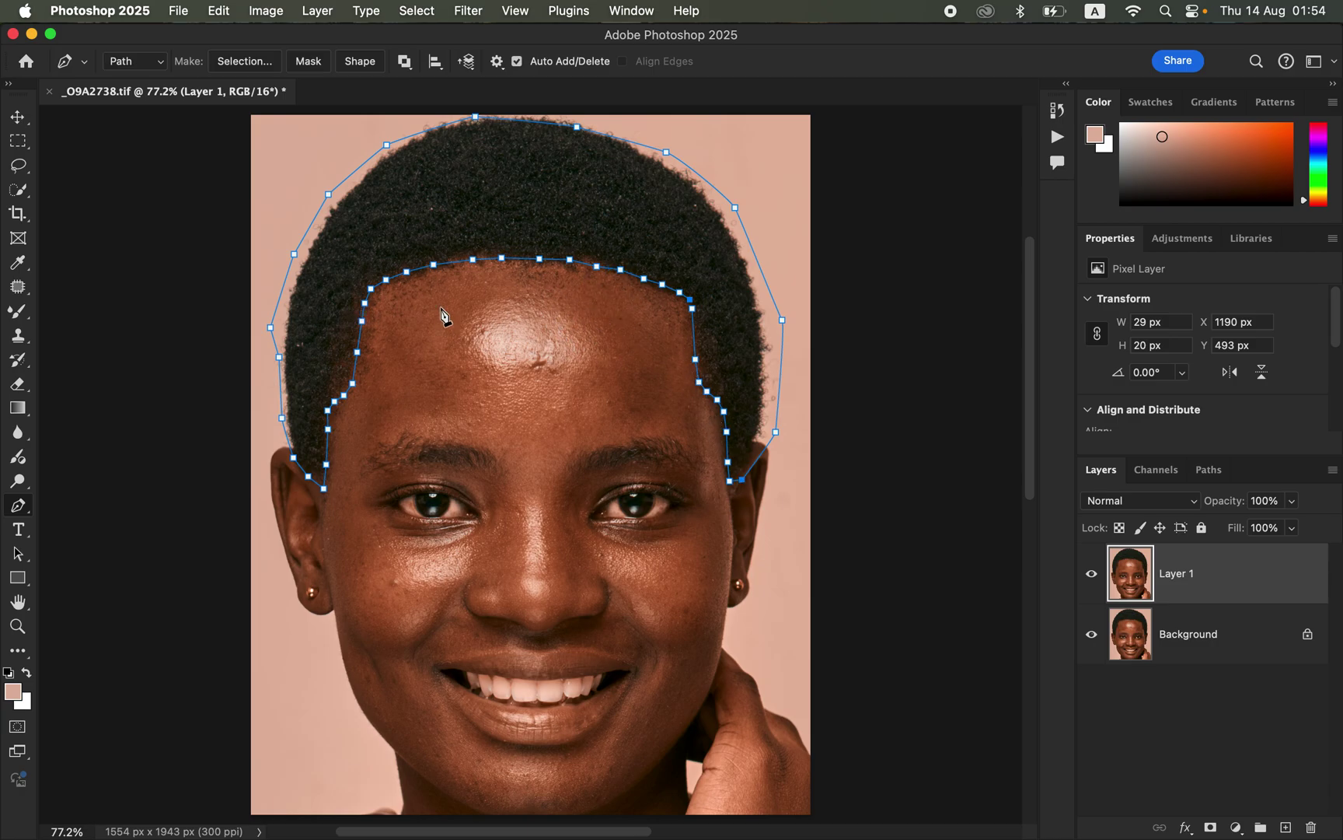
Step: Make a selection from the hair path with a 5-pixel feather radius
{"action": "right_click", "coordinate": [568, 210]}
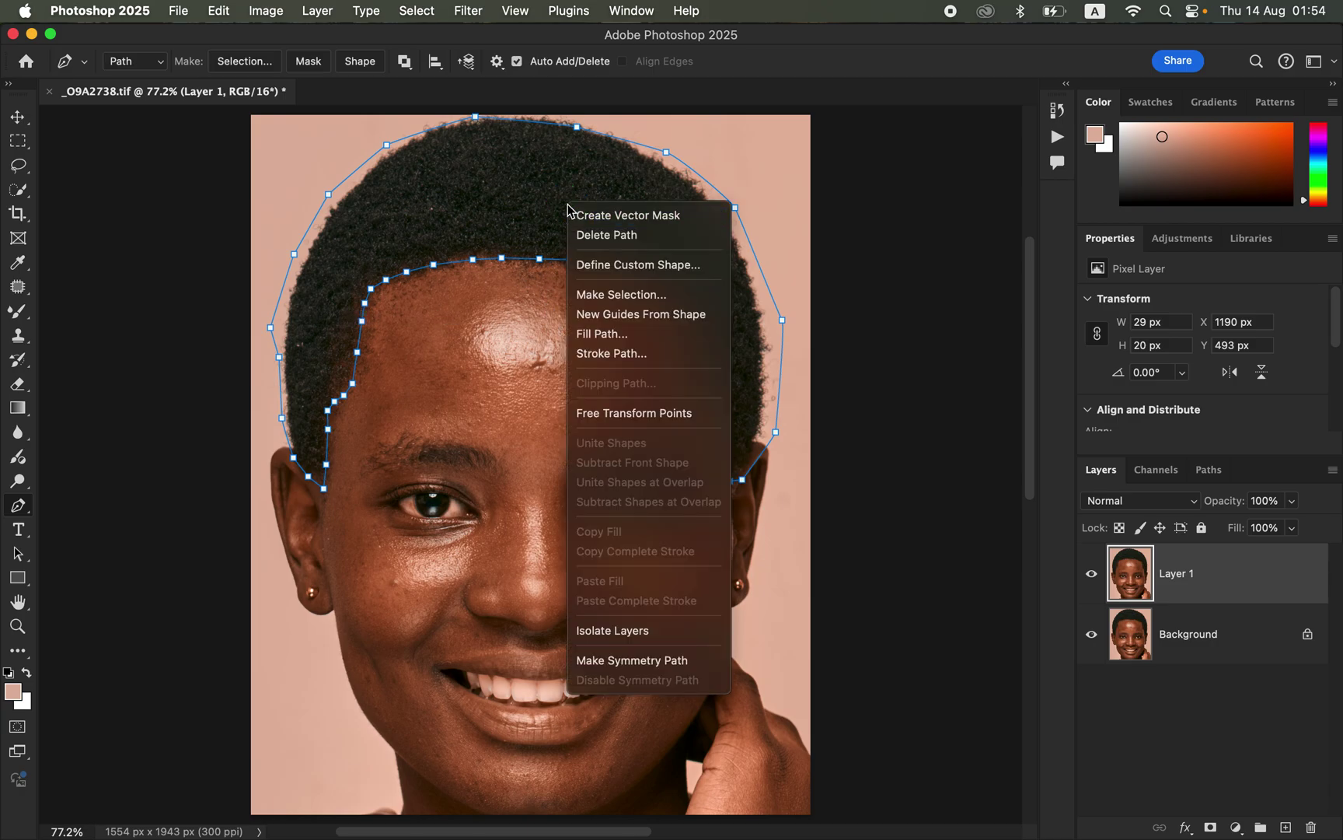
{"action": "left_click", "coordinate": [621, 294]}
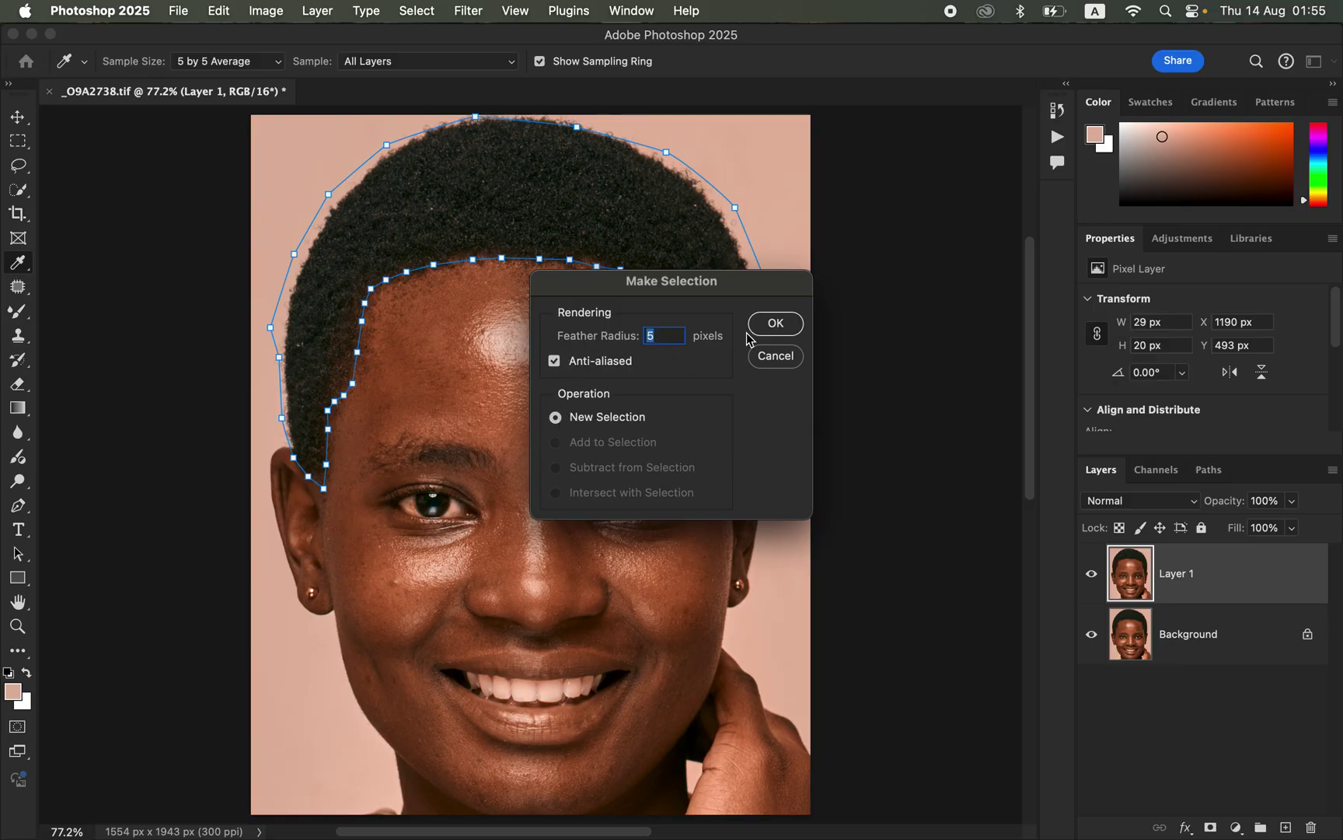
{"action": "left_click", "coordinate": [777, 325]}
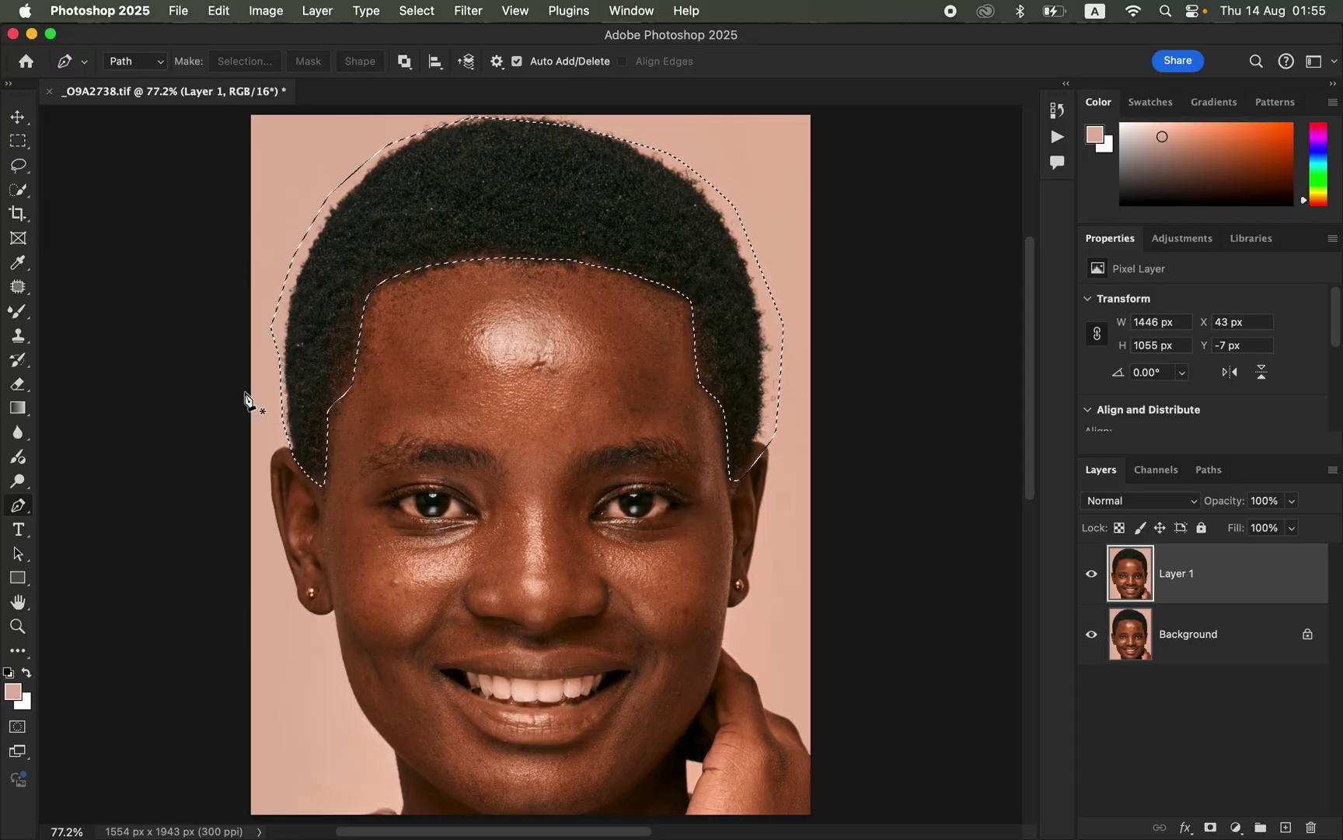
{"action": "left_click", "coordinate": [24, 336]}
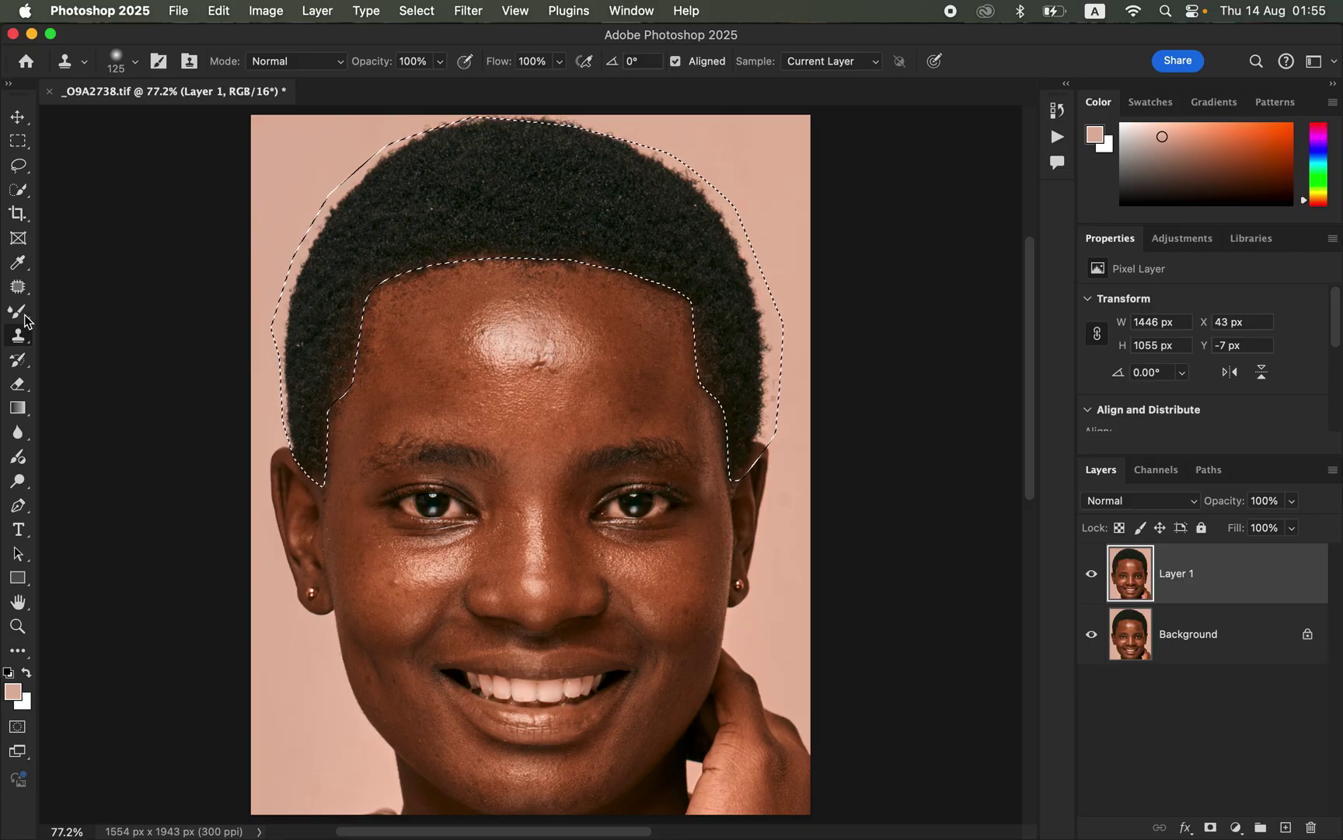
Step: Set the Clone Stamp to sample the current layer only with a 150 px brush
{"action": "left_click", "coordinate": [136, 62]}
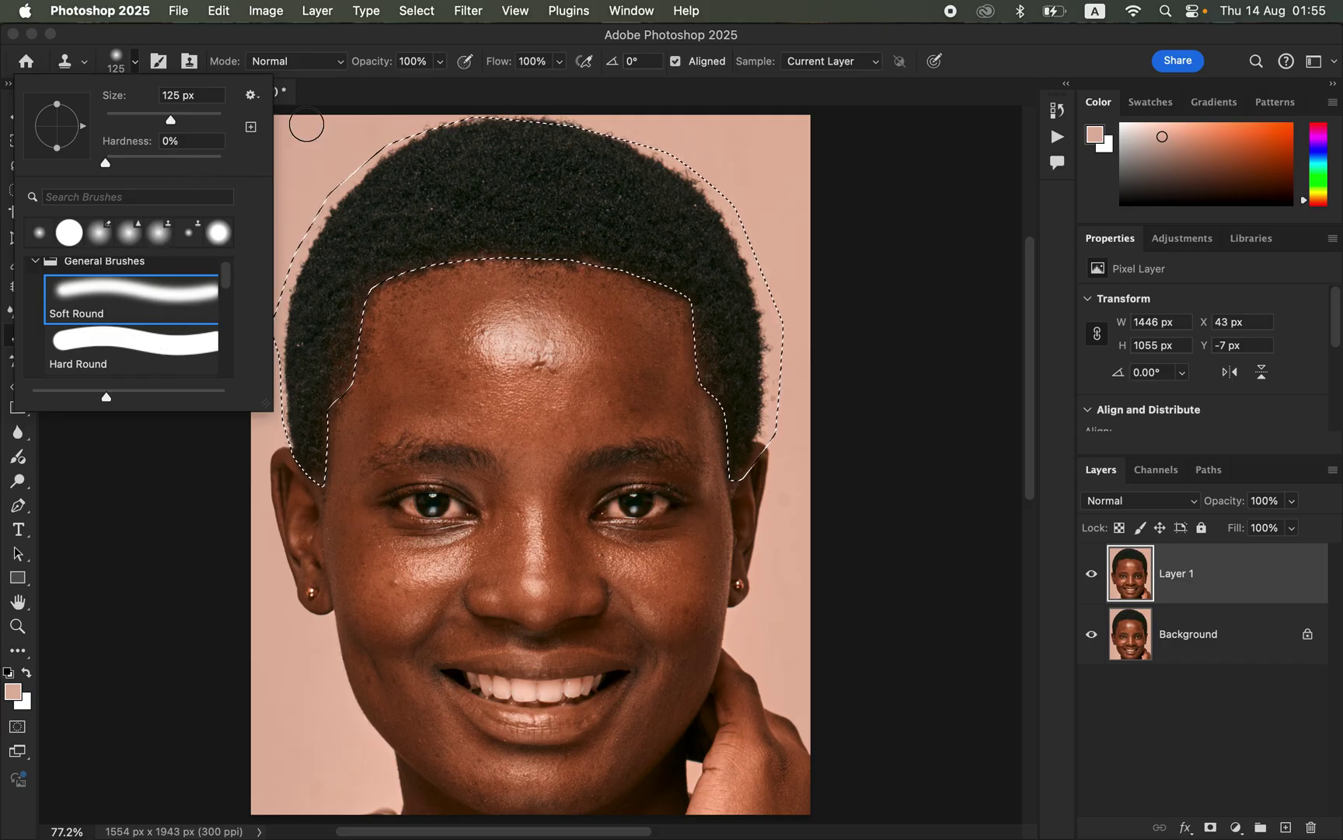
{"action": "left_click", "coordinate": [329, 44]}
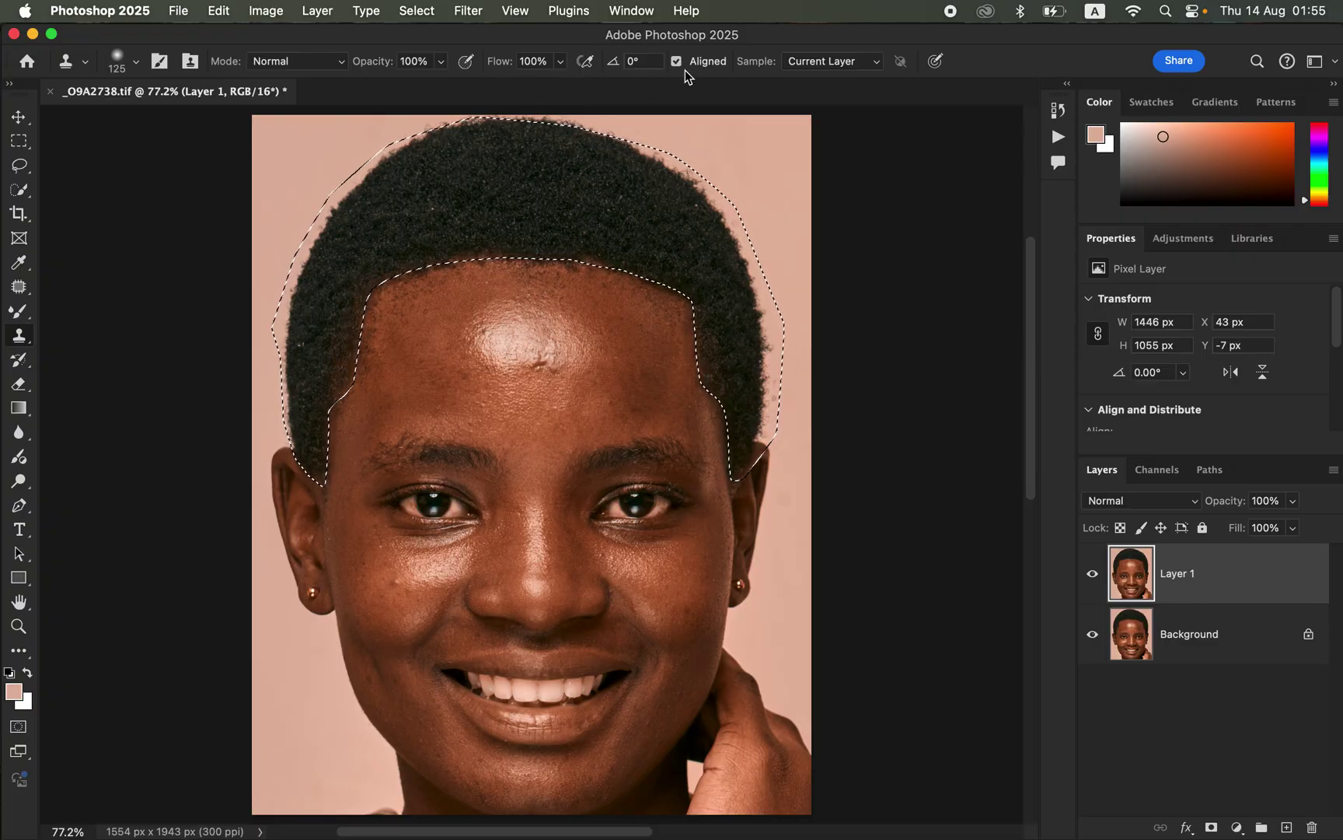
{"action": "left_click", "coordinate": [839, 61]}
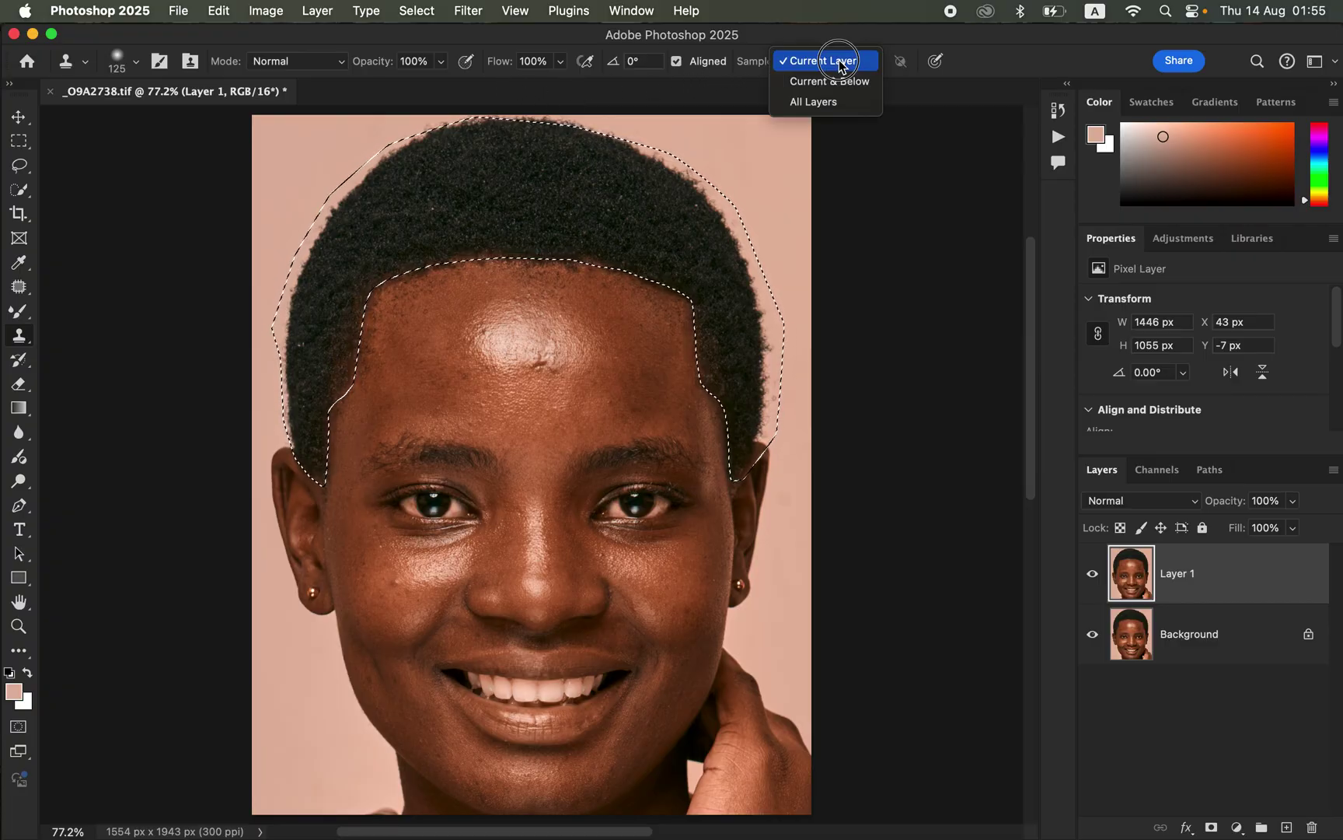
{"action": "left_click", "coordinate": [839, 62]}
{"action": "key", "text": "bracketright"}
{"action": "key", "text": "bracketright"}
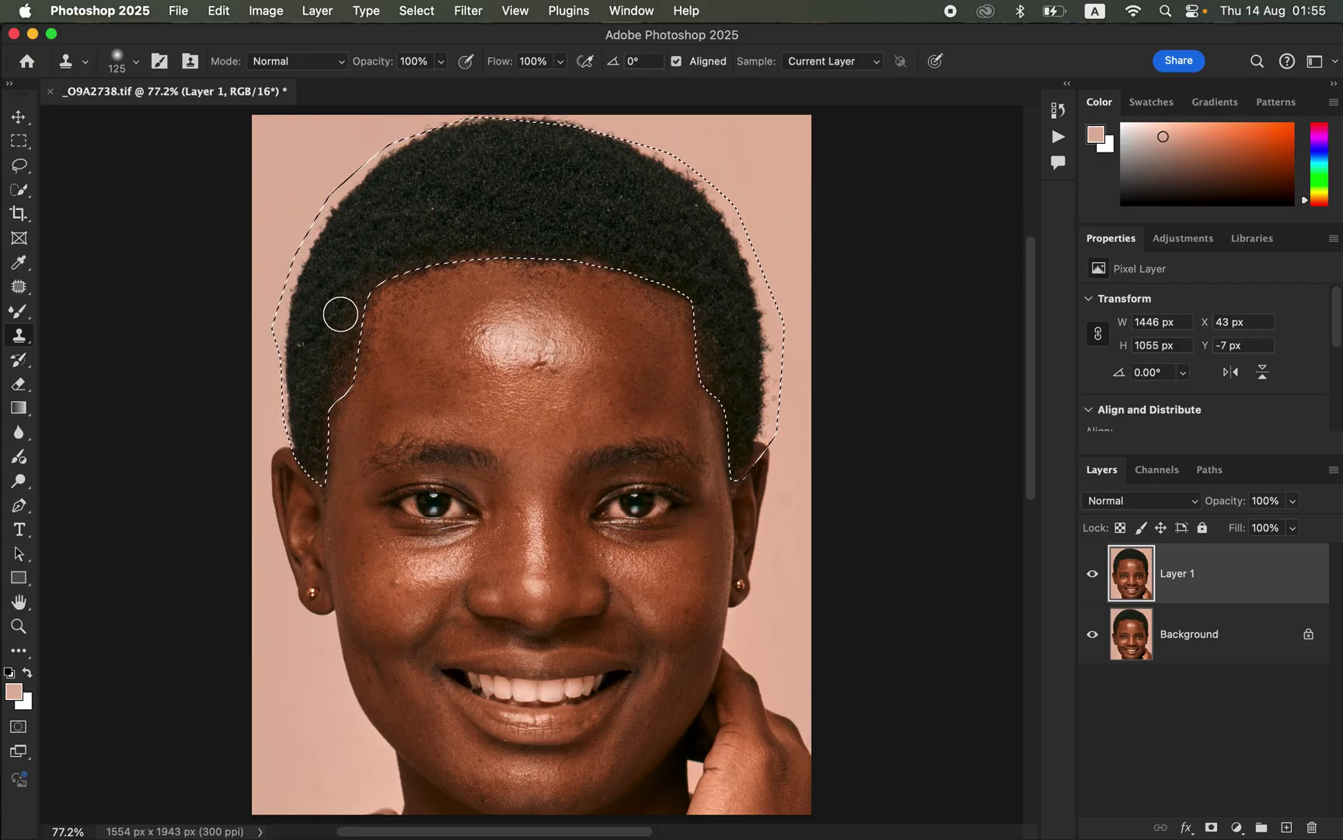
{"action": "key", "text": "bracketleft"}
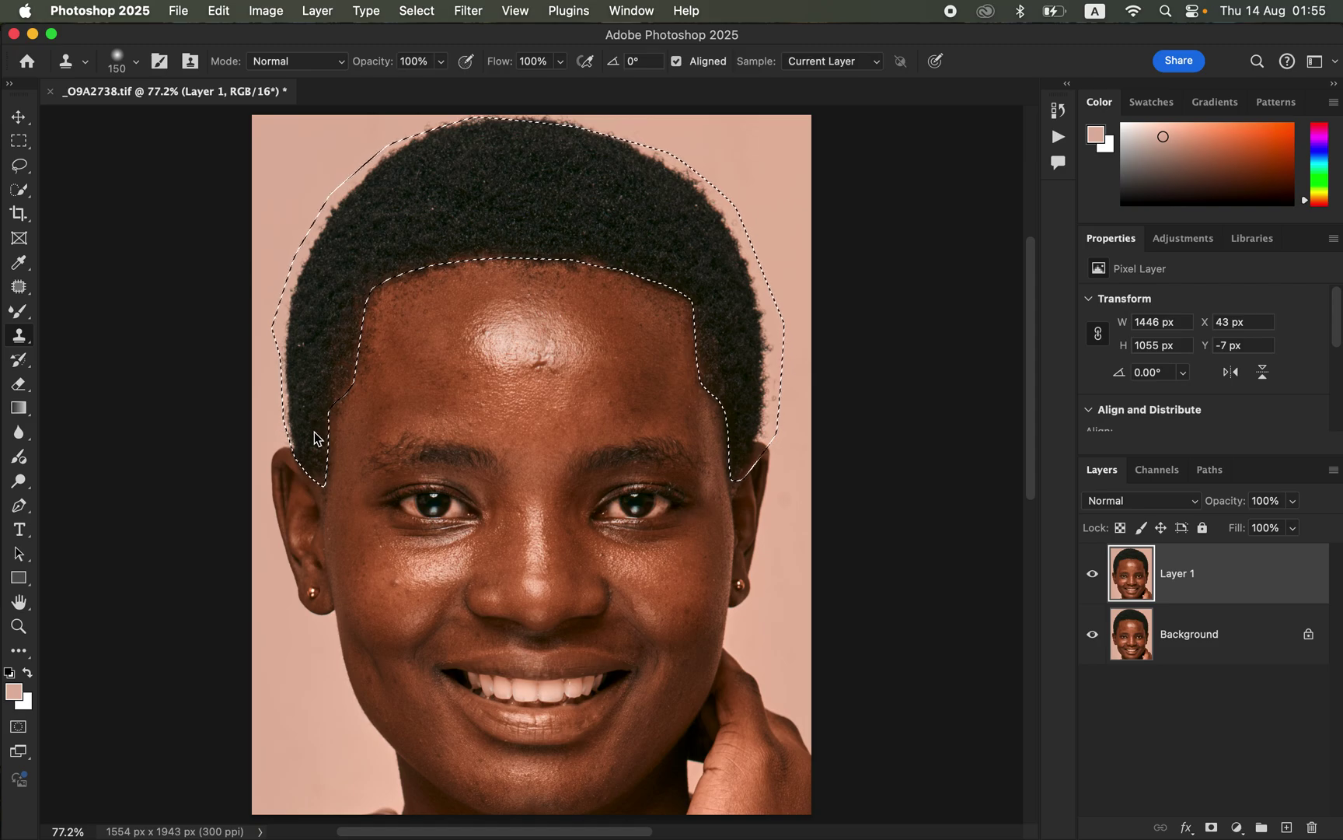
{"action": "key", "text": "bracketleft"}
{"action": "key", "text": "bracketleft"}
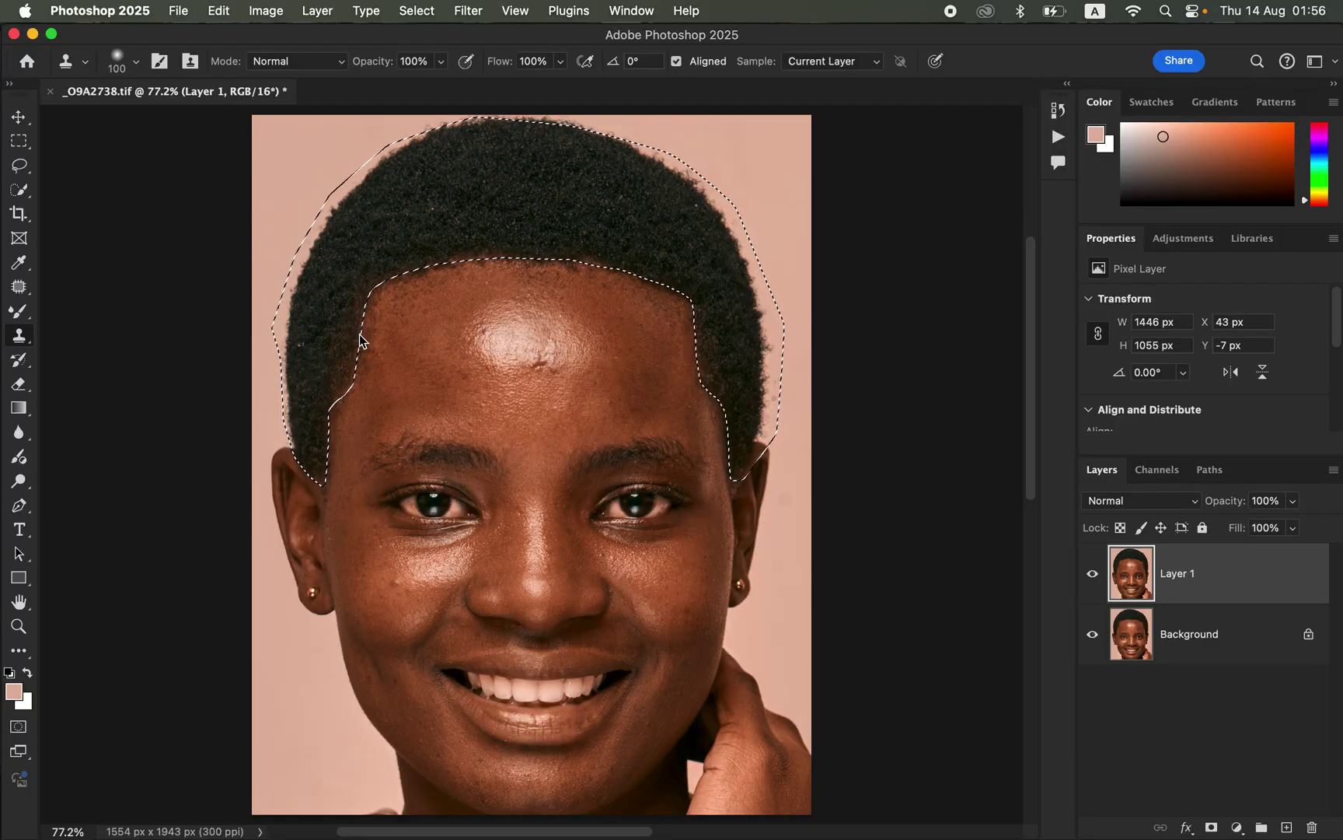
{"action": "key", "text": "bracketright"}
{"action": "key", "text": "bracketright"}
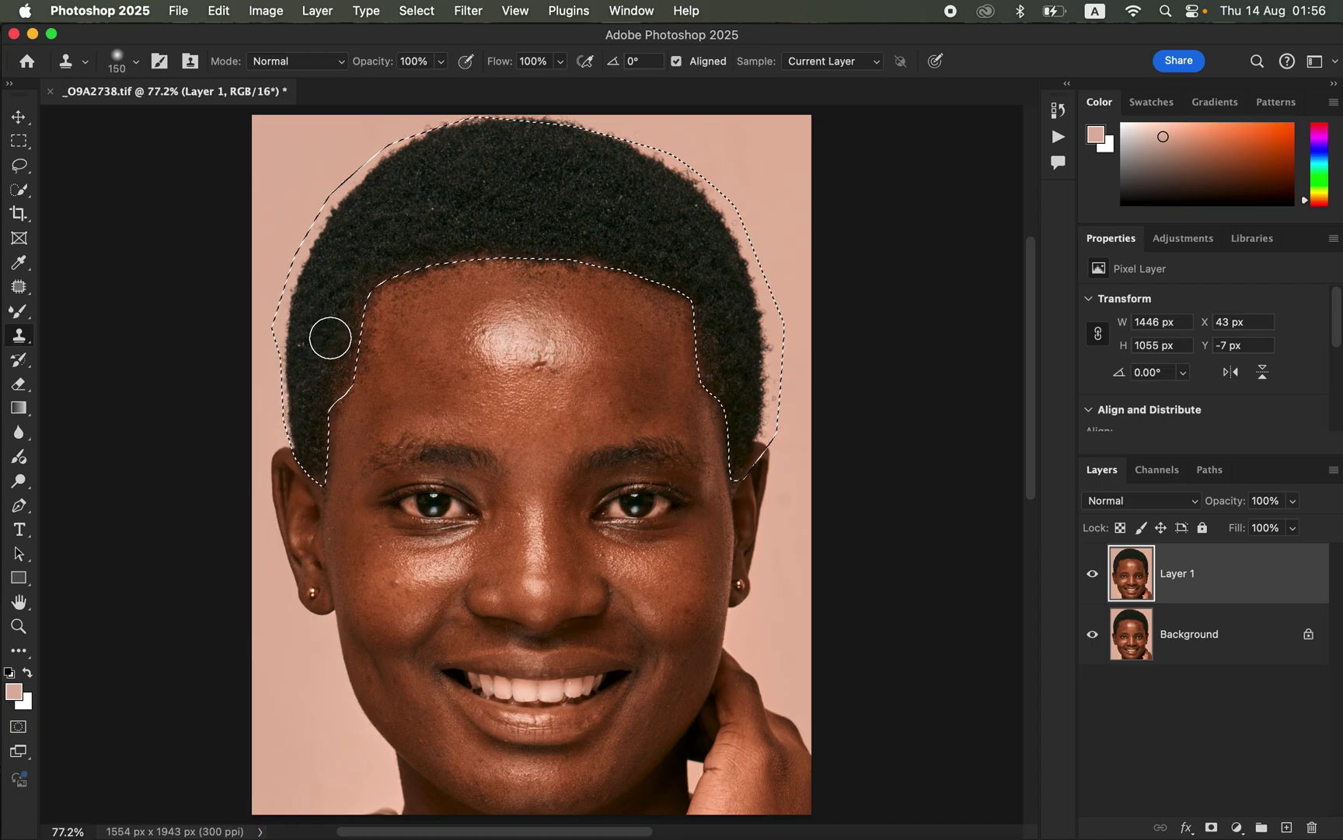
Step: Sample hair from the top of the head and clone it along the forehead hairline
{"action": "left_click", "coordinate": [445, 224], "text": "alt"}
{"action": "mouse_move", "coordinate": [452, 235]}
{"action": "left_mouse_down"}
{"action": "mouse_move", "coordinate": [585, 240]}
{"action": "mouse_move", "coordinate": [608, 258]}
{"action": "left_mouse_up"}
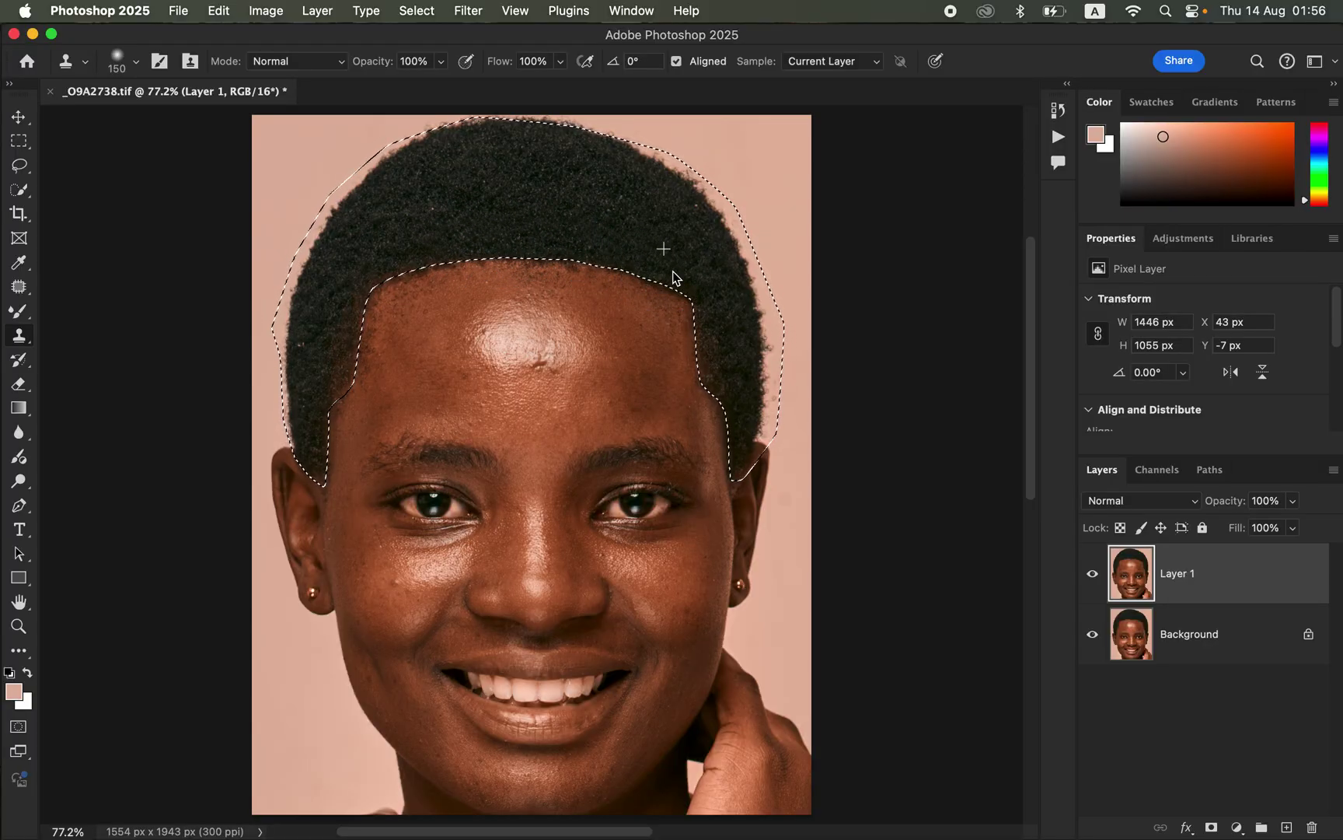
{"action": "left_click", "coordinate": [724, 322], "text": "alt"}
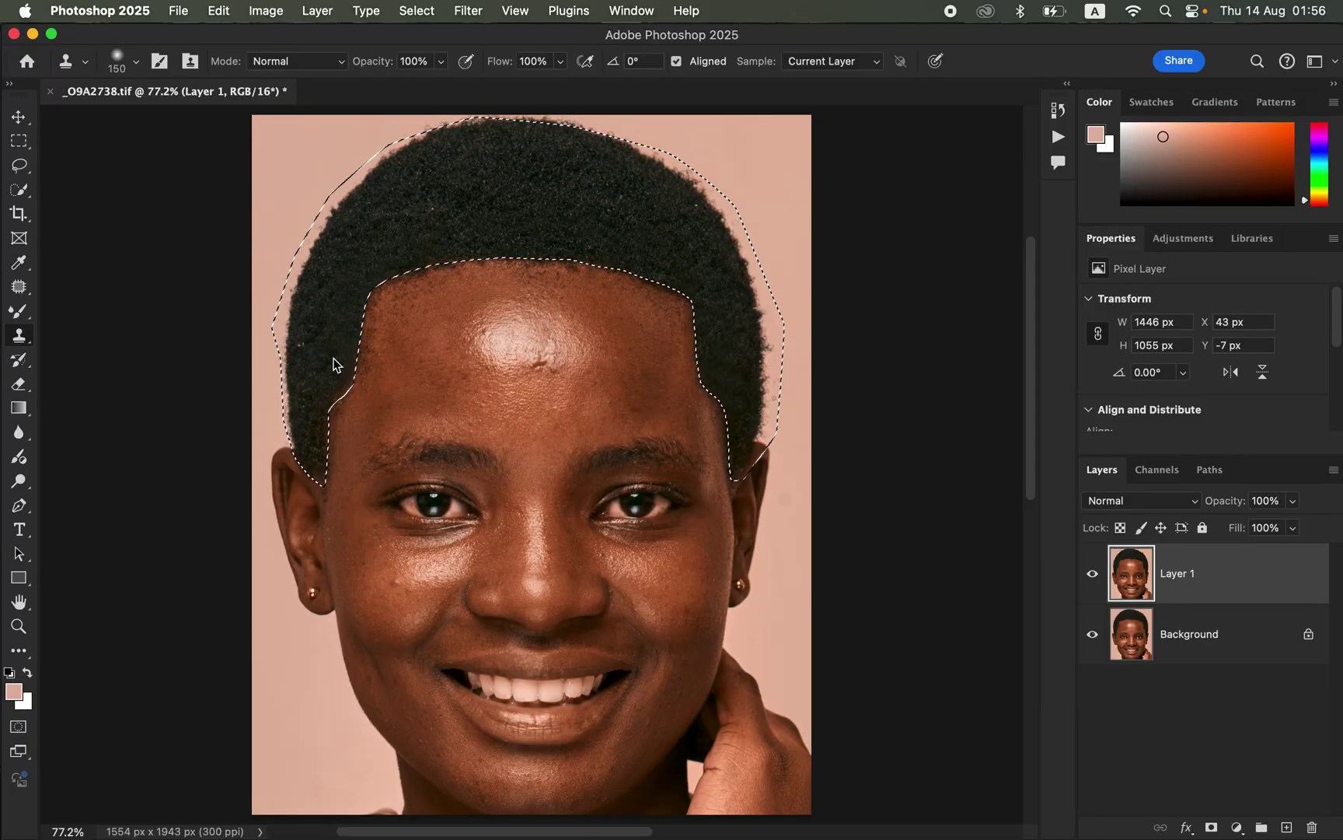
Step: Switch to a Hard Round brush tip, resample hair, and undo a trial cloned dab
{"action": "left_click", "coordinate": [123, 61]}
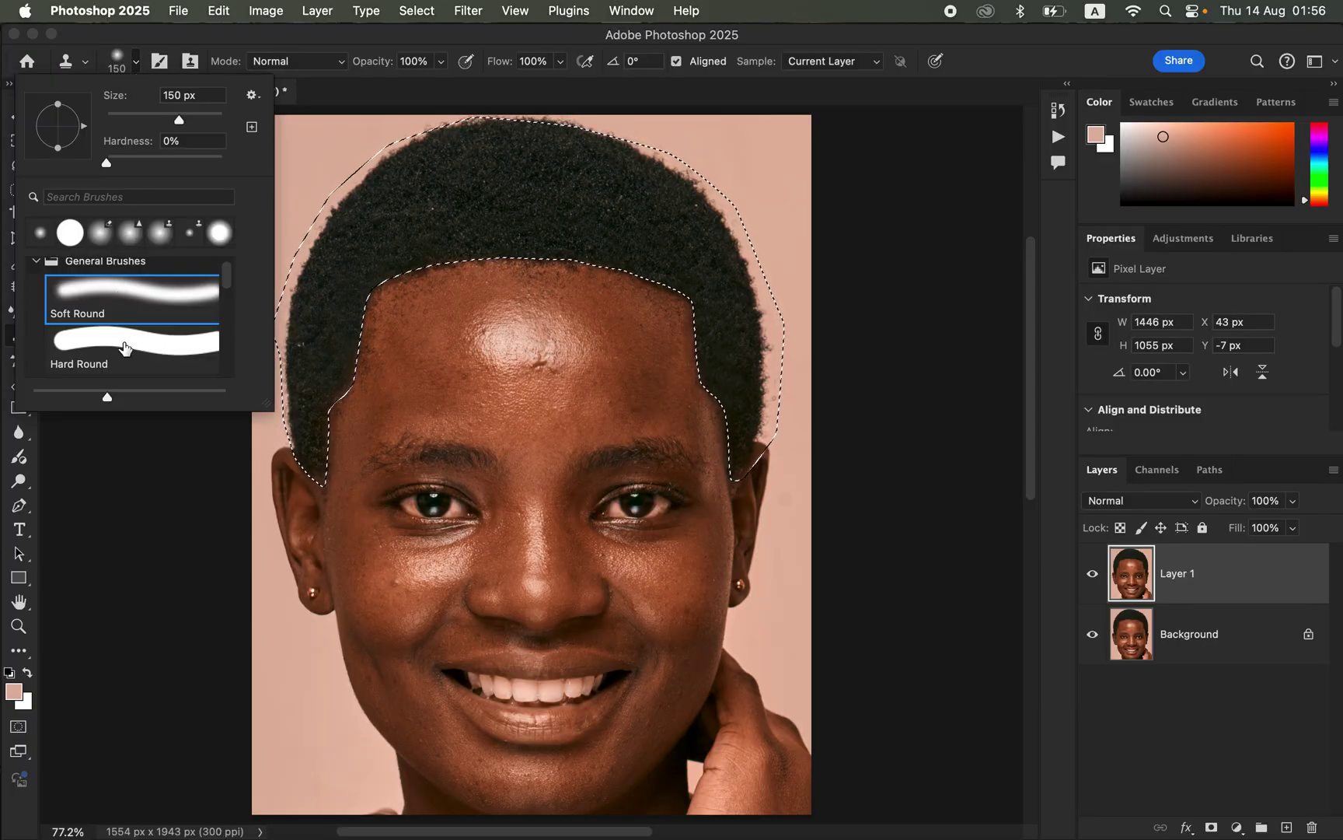
{"action": "left_click", "coordinate": [132, 344]}
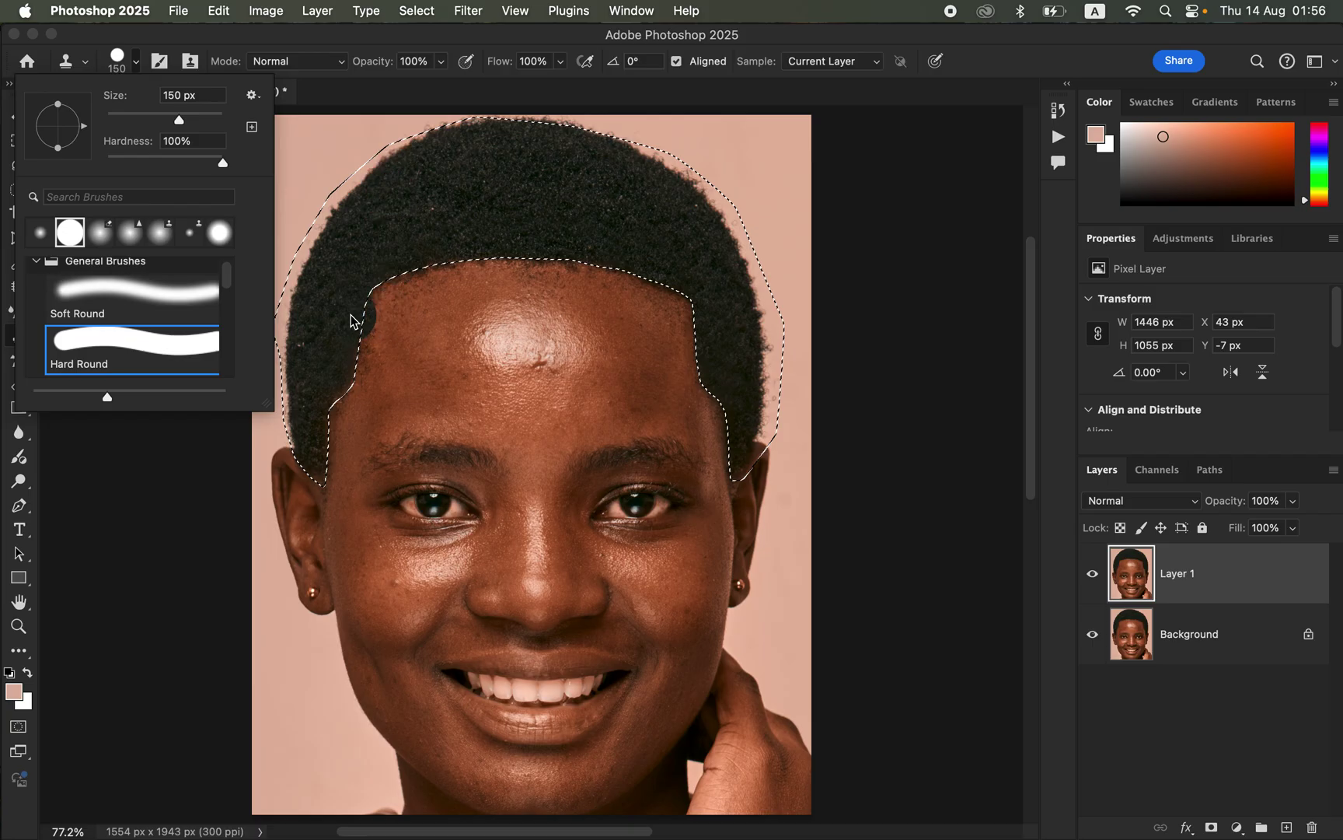
{"action": "left_click", "coordinate": [319, 311]}
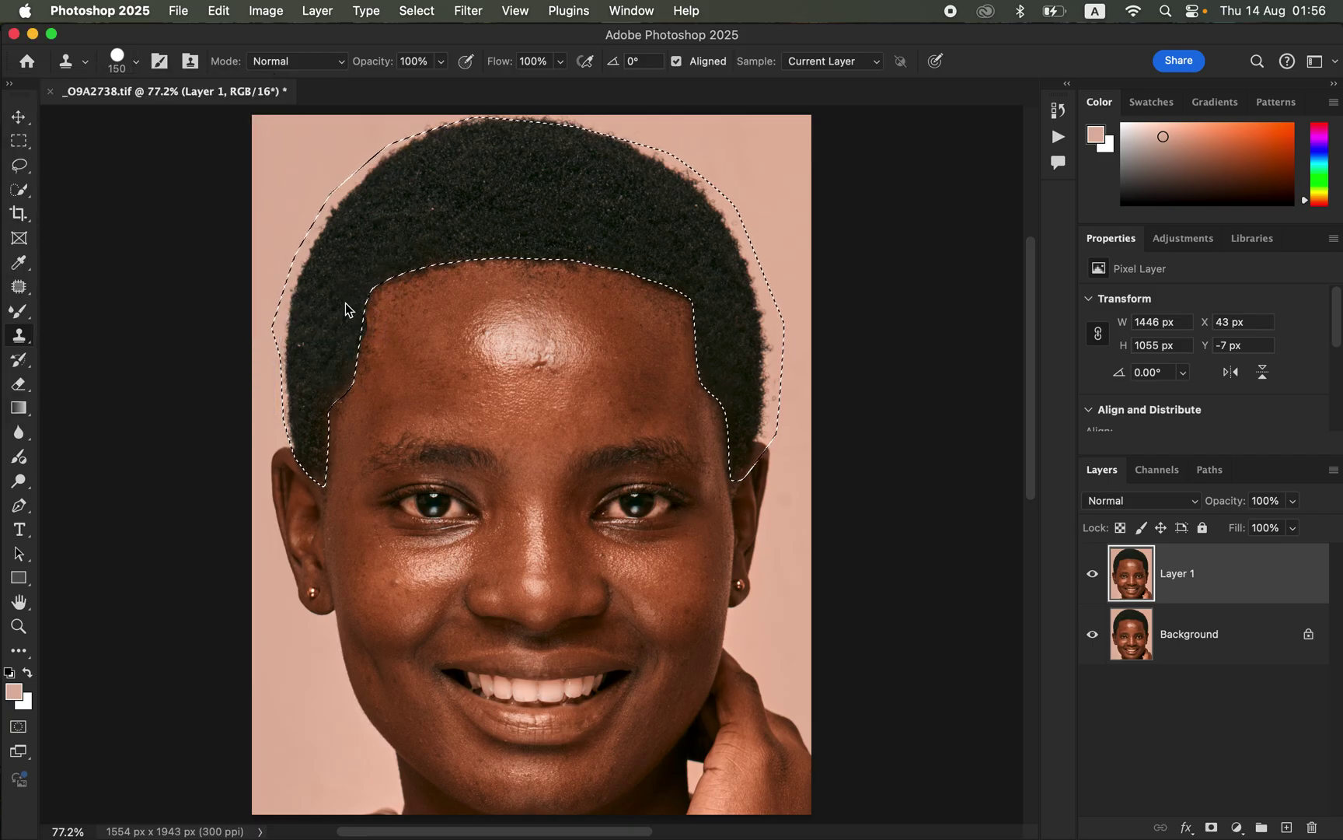
{"action": "left_click", "coordinate": [326, 353], "text": "alt"}
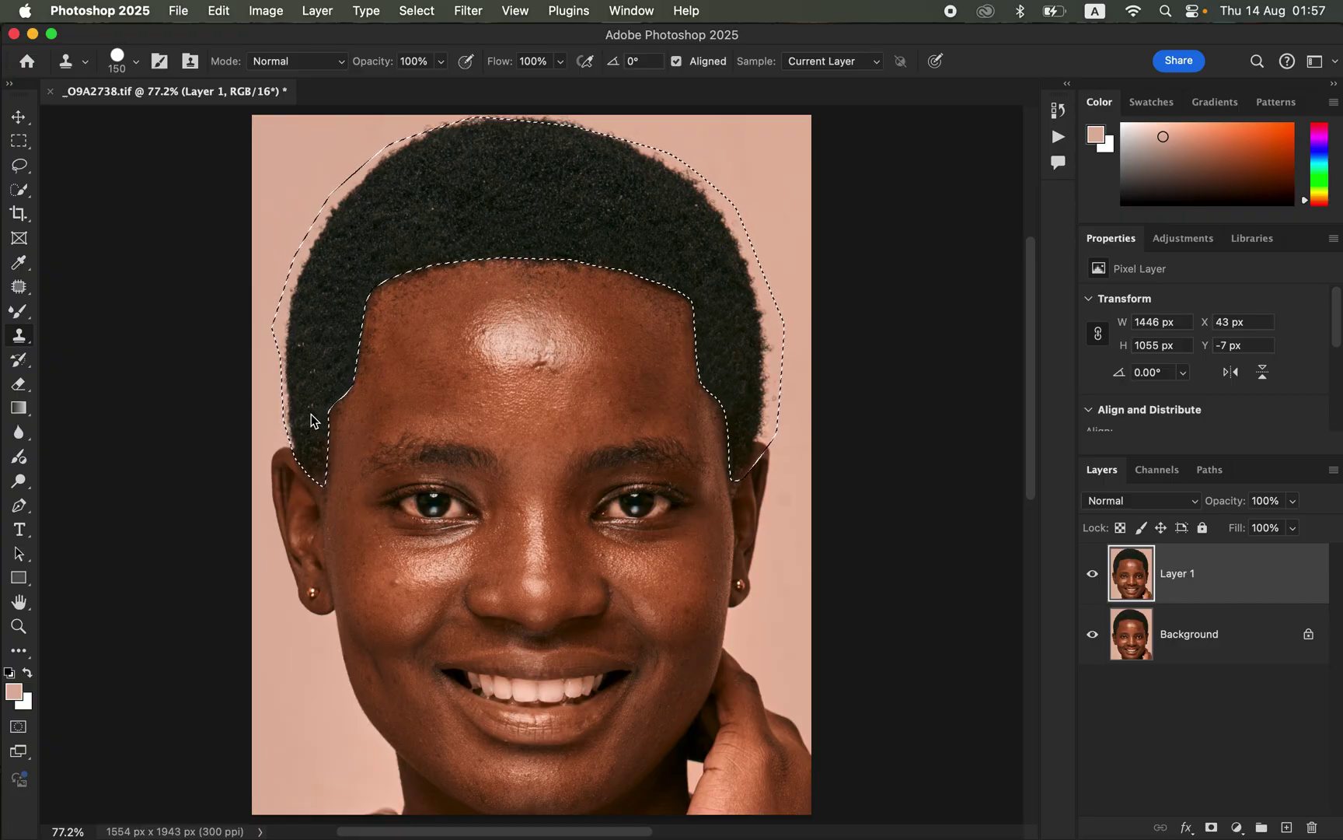
{"action": "left_click", "coordinate": [391, 310]}
{"action": "key", "text": "super+z"}
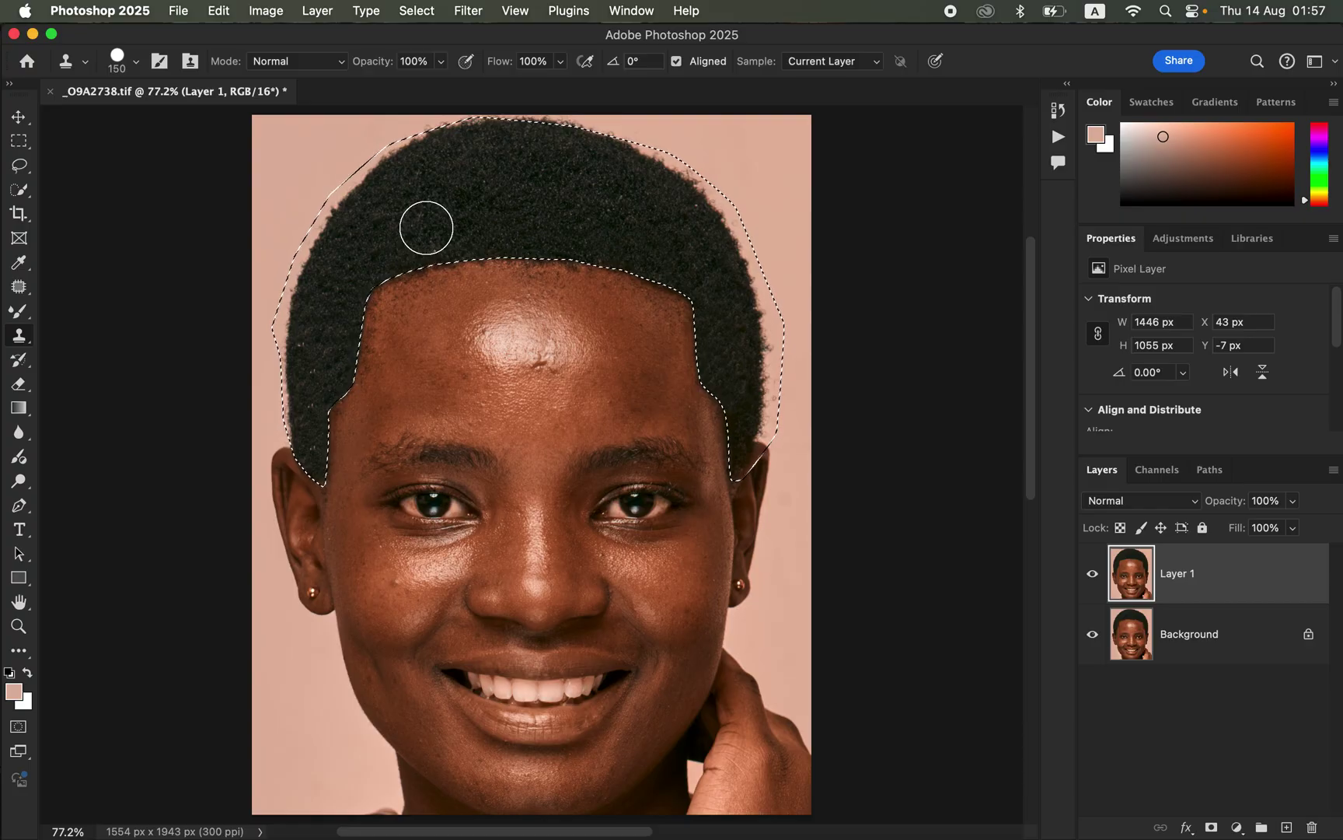
Step: Invert the hair selection with Select Inverse from the Lasso tool's context menu
{"action": "left_click", "coordinate": [18, 165]}
{"action": "right_click", "coordinate": [527, 225]}
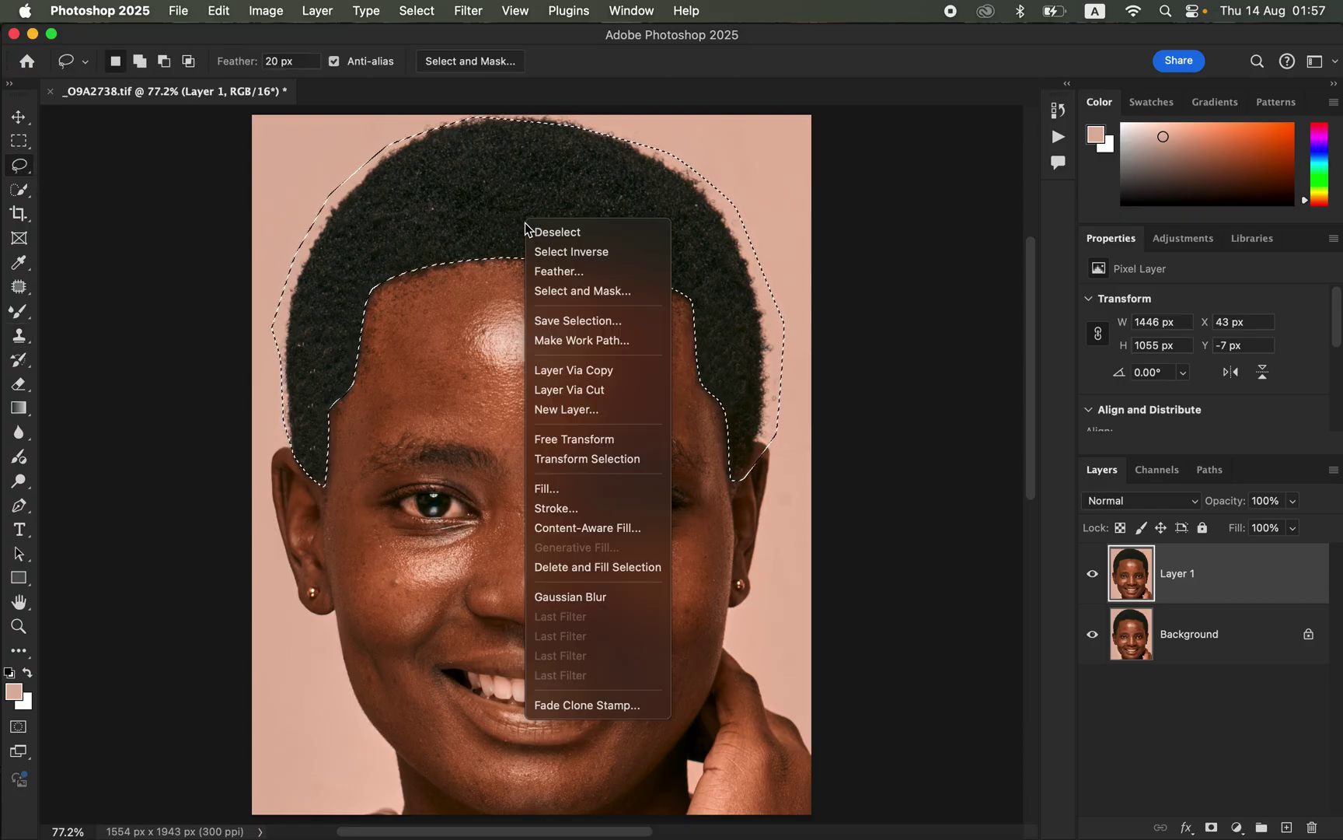
{"action": "left_click", "coordinate": [573, 253]}
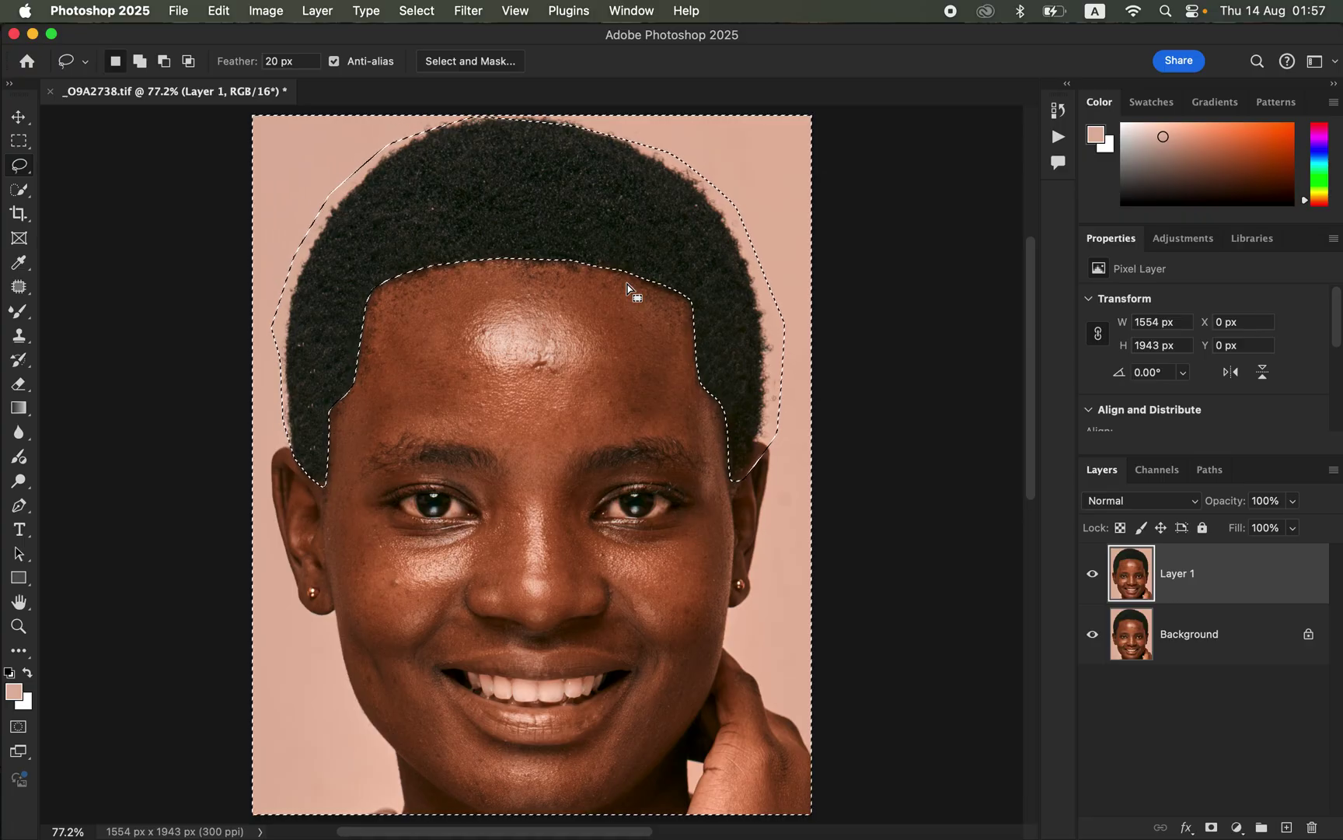
{"action": "left_click", "coordinate": [21, 335]}
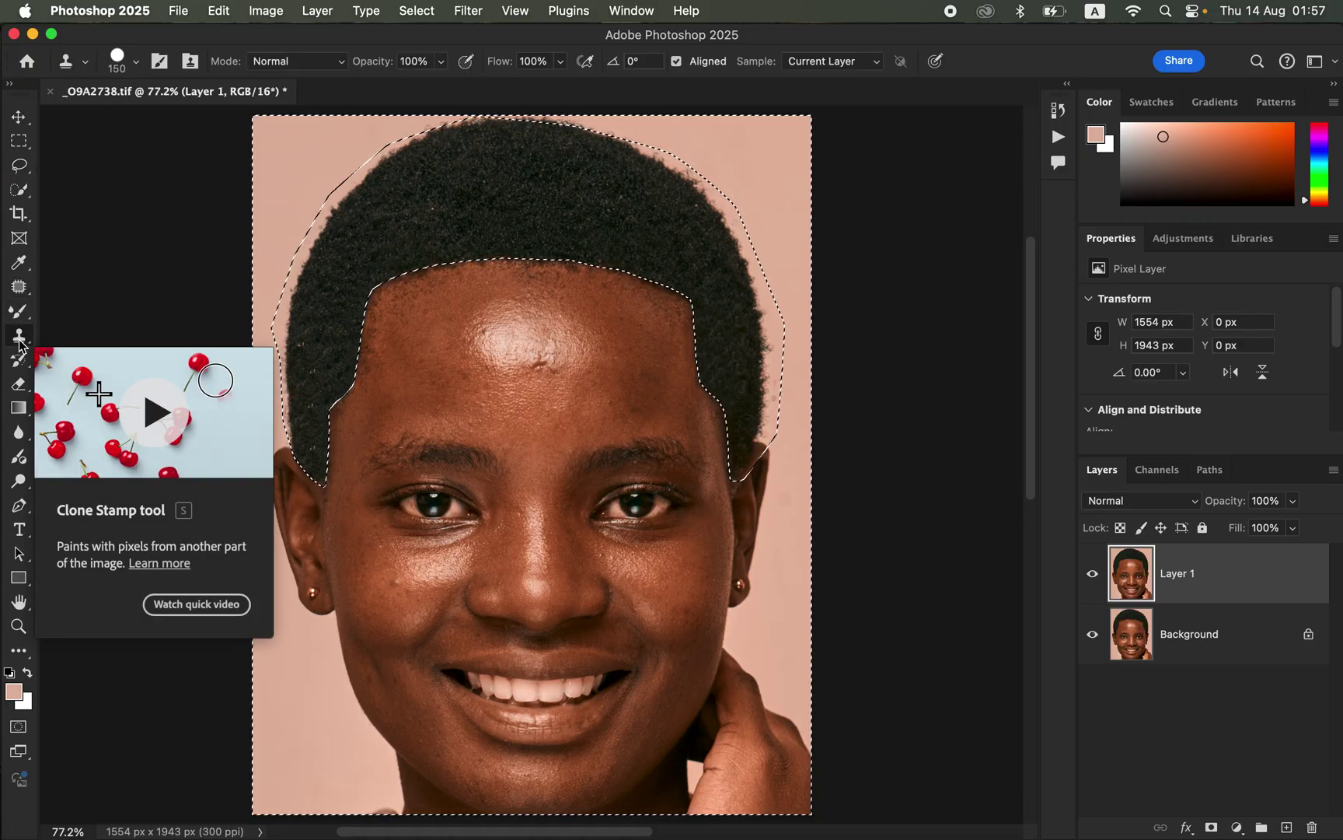
Step: Clone sampled skin along the hairline edge with a 90 px Soft Round brush, then deselect
{"action": "left_click", "coordinate": [136, 61]}
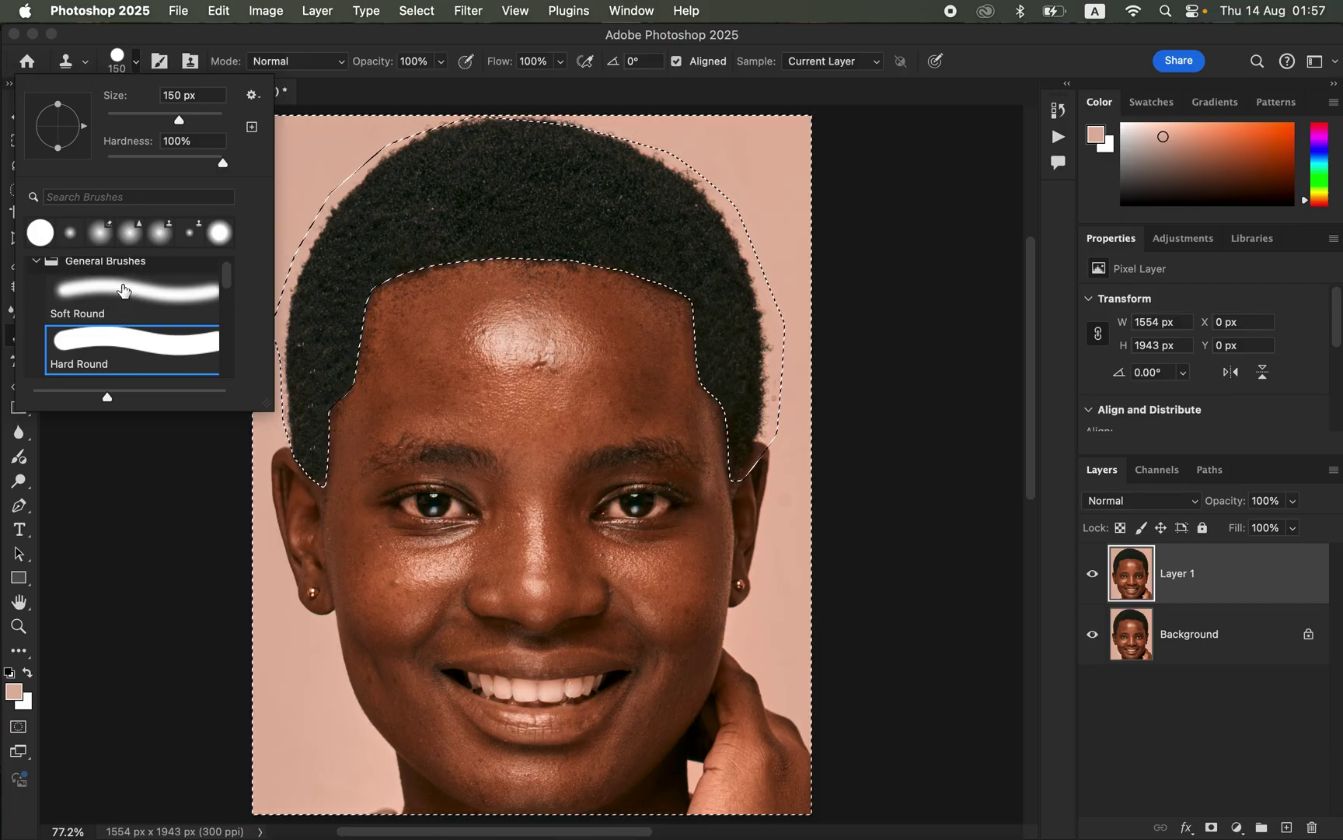
{"action": "left_click", "coordinate": [123, 291]}
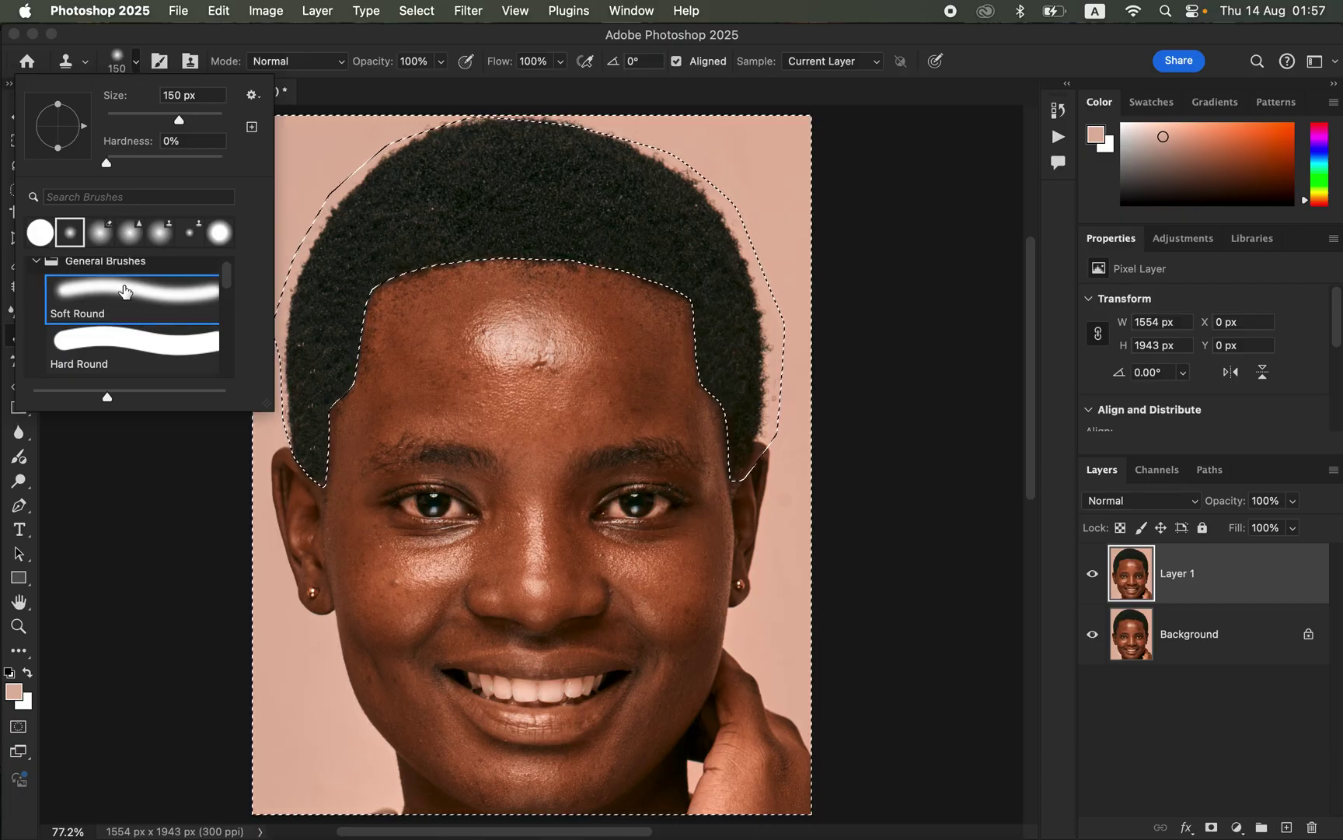
{"action": "left_click", "coordinate": [360, 98]}
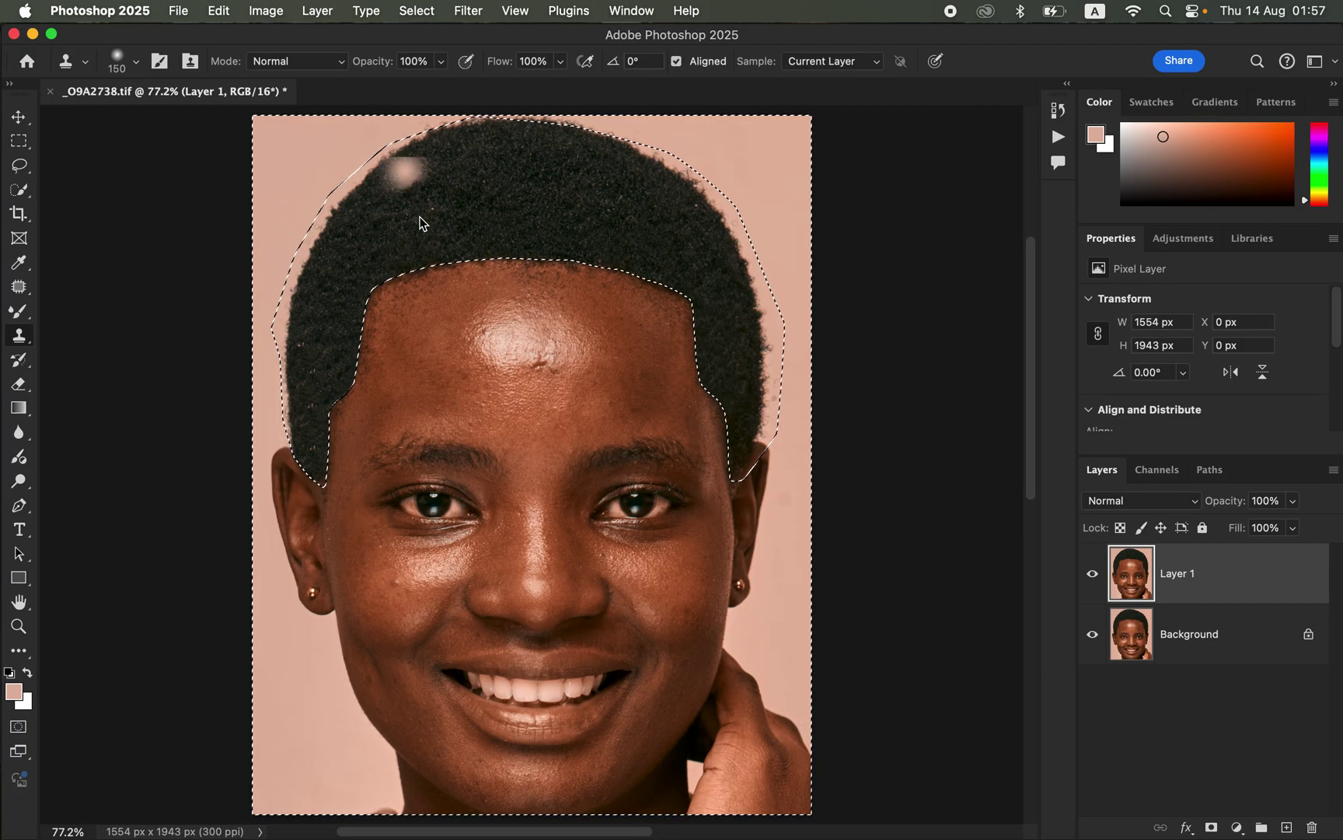
{"action": "key", "text": "bracketleft"}
{"action": "key", "text": "bracketleft"}
{"action": "key", "text": "bracketleft"}
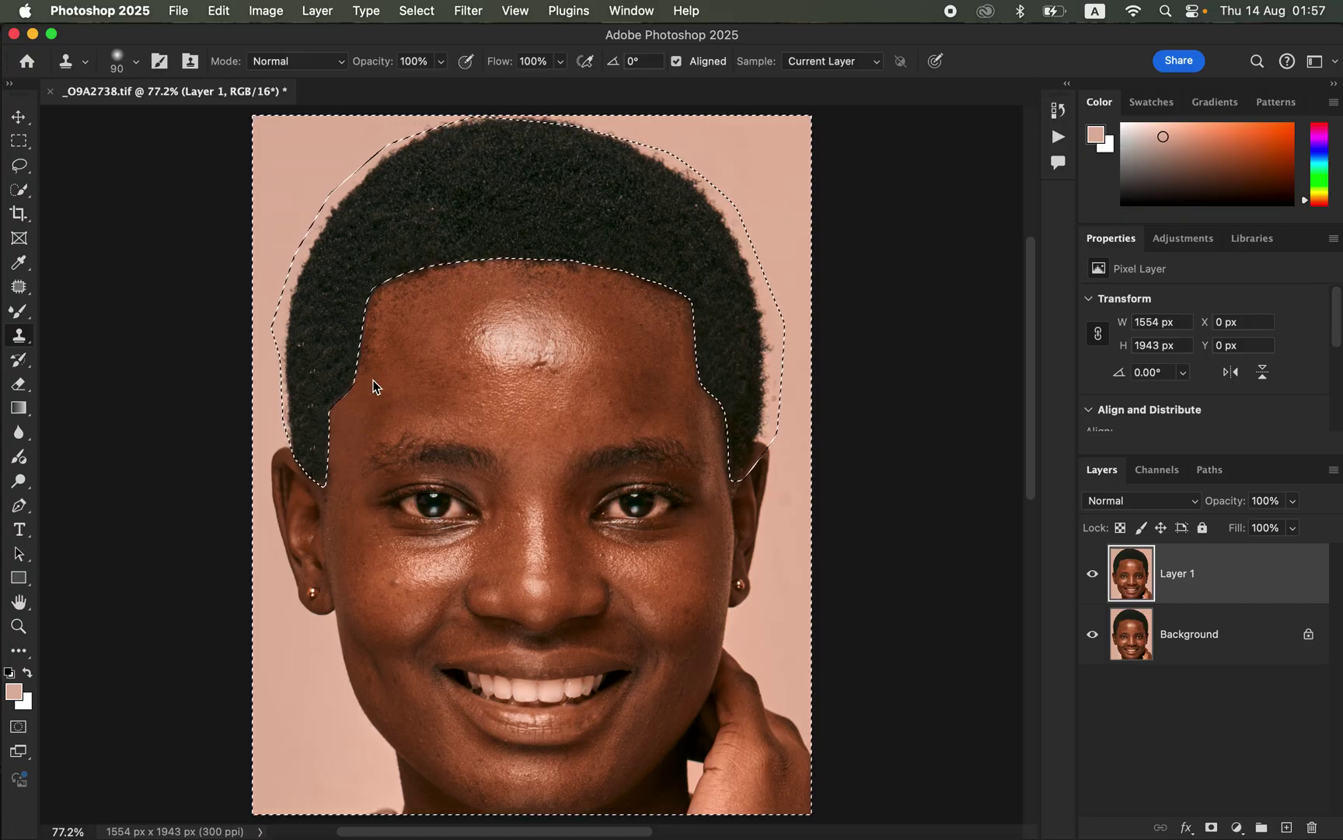
{"action": "left_click", "coordinate": [376, 339], "text": "alt"}
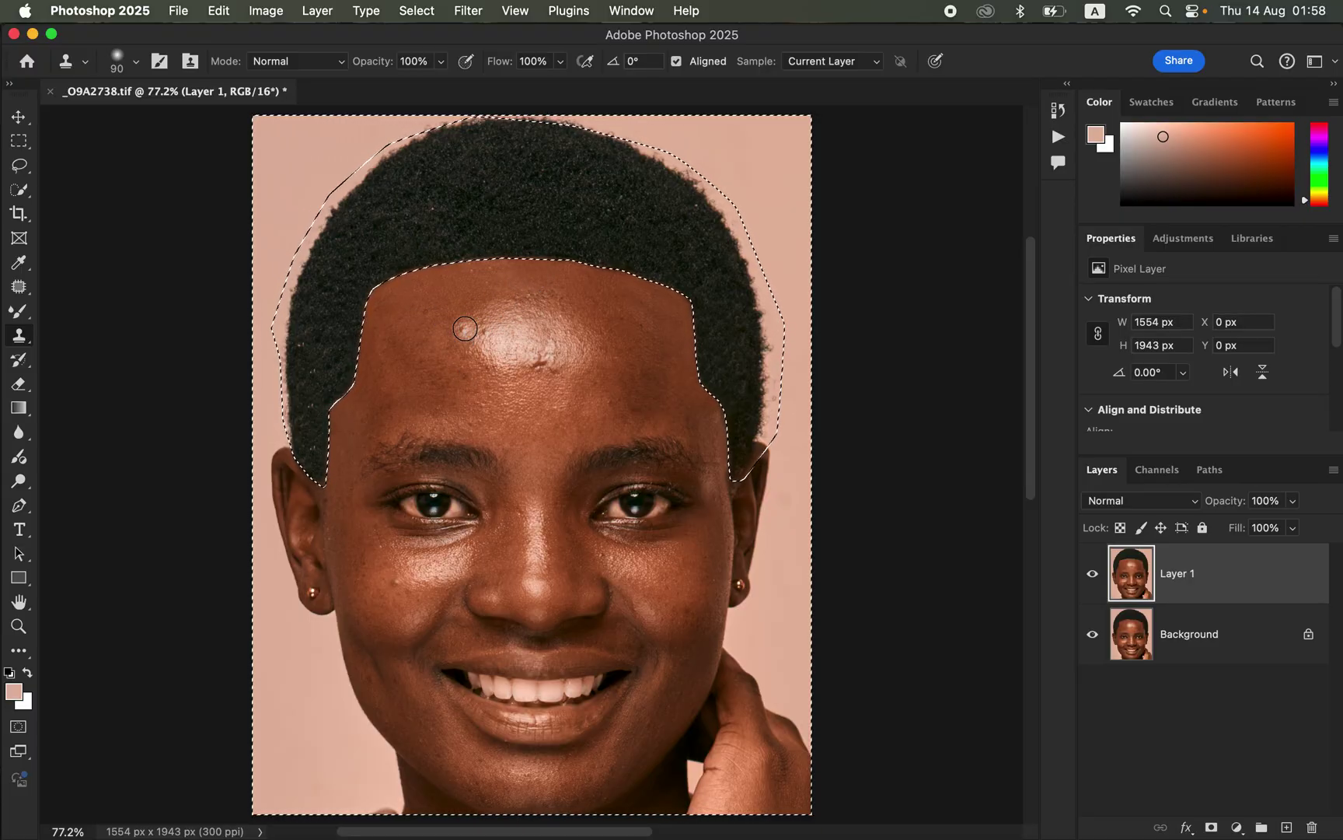
{"action": "left_click", "coordinate": [266, 423]}
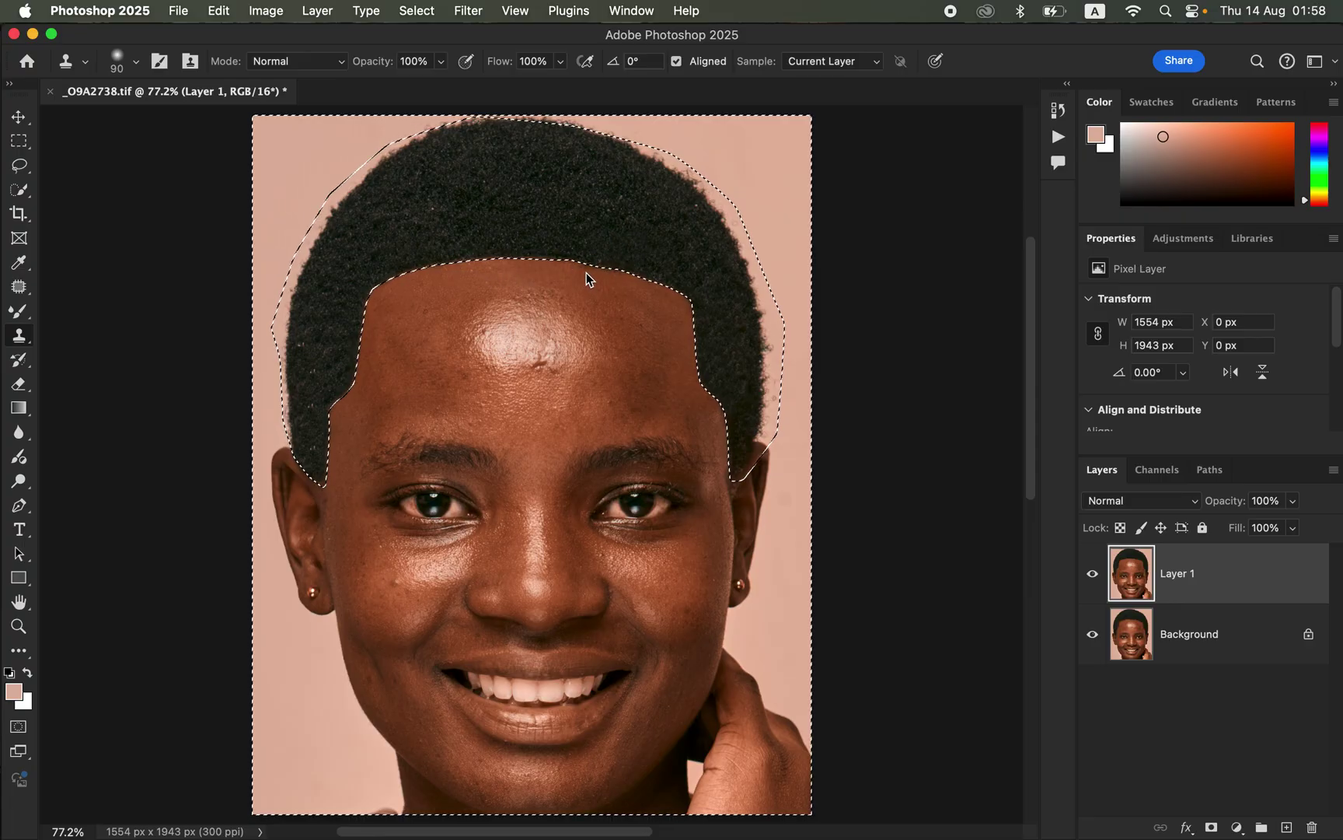
{"action": "key", "text": "super+d"}
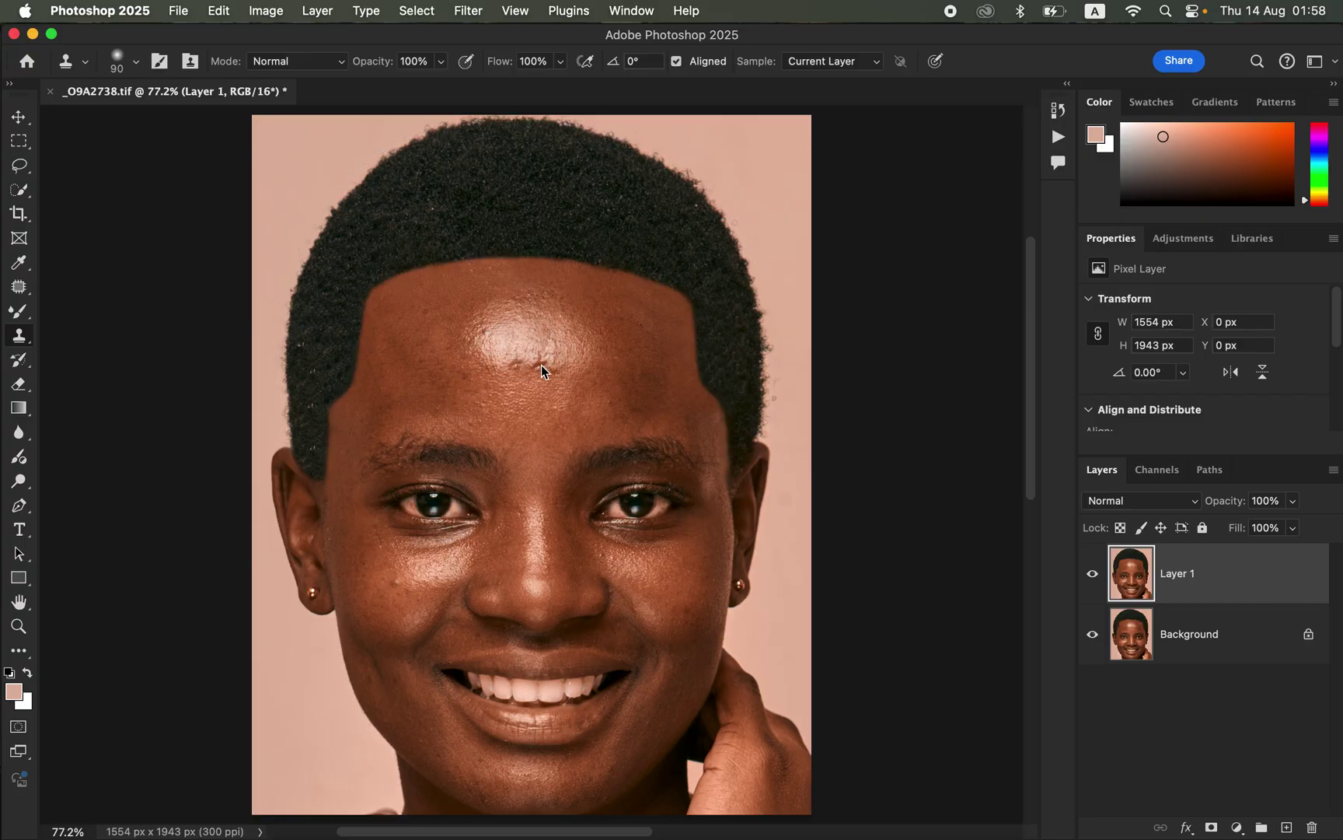
Step: Zoom out and toggle Layer 1's visibility to compare against the original hairline
{"action": "key", "text": "super+minus"}
{"action": "key", "text": "super+minus"}
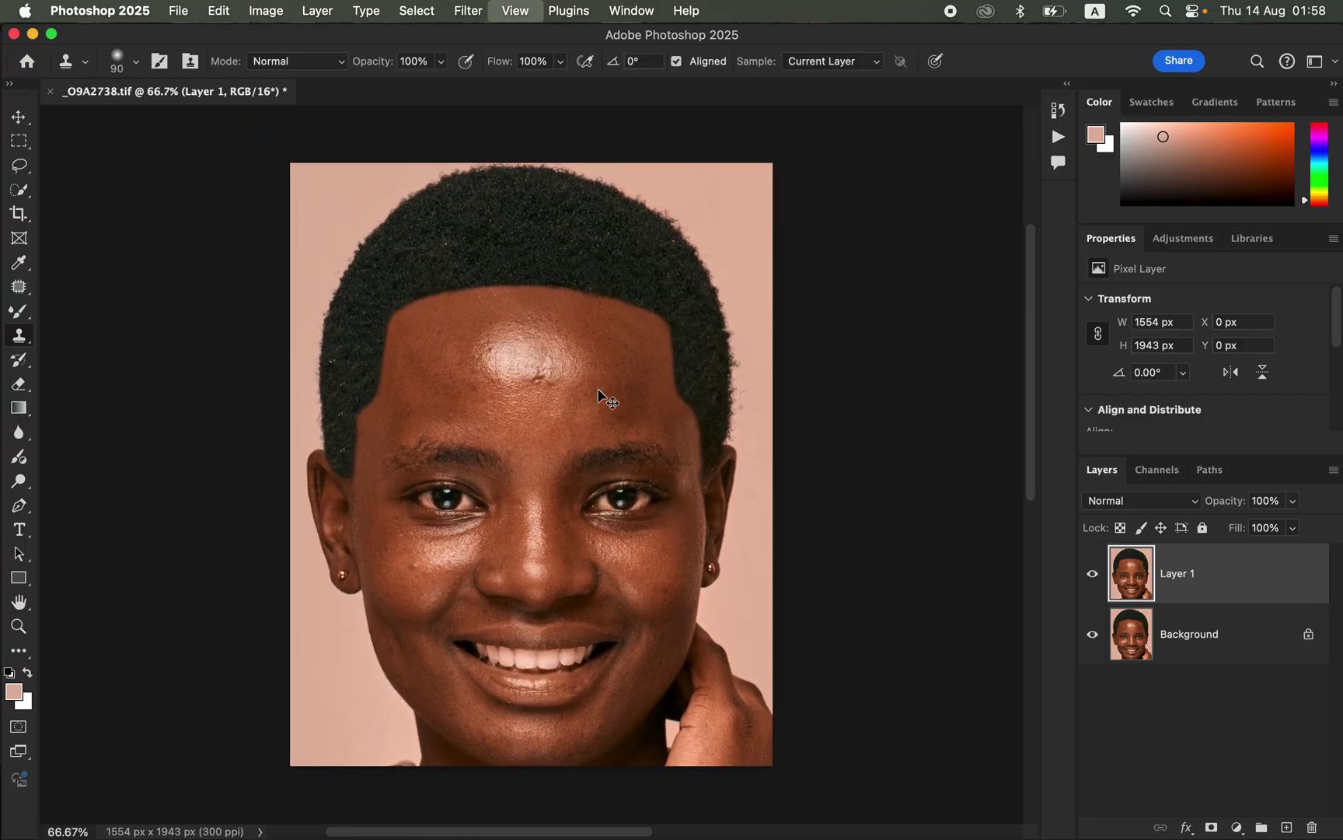
{"action": "left_click", "coordinate": [1094, 577]}
{"action": "left_click", "coordinate": [1093, 580]}
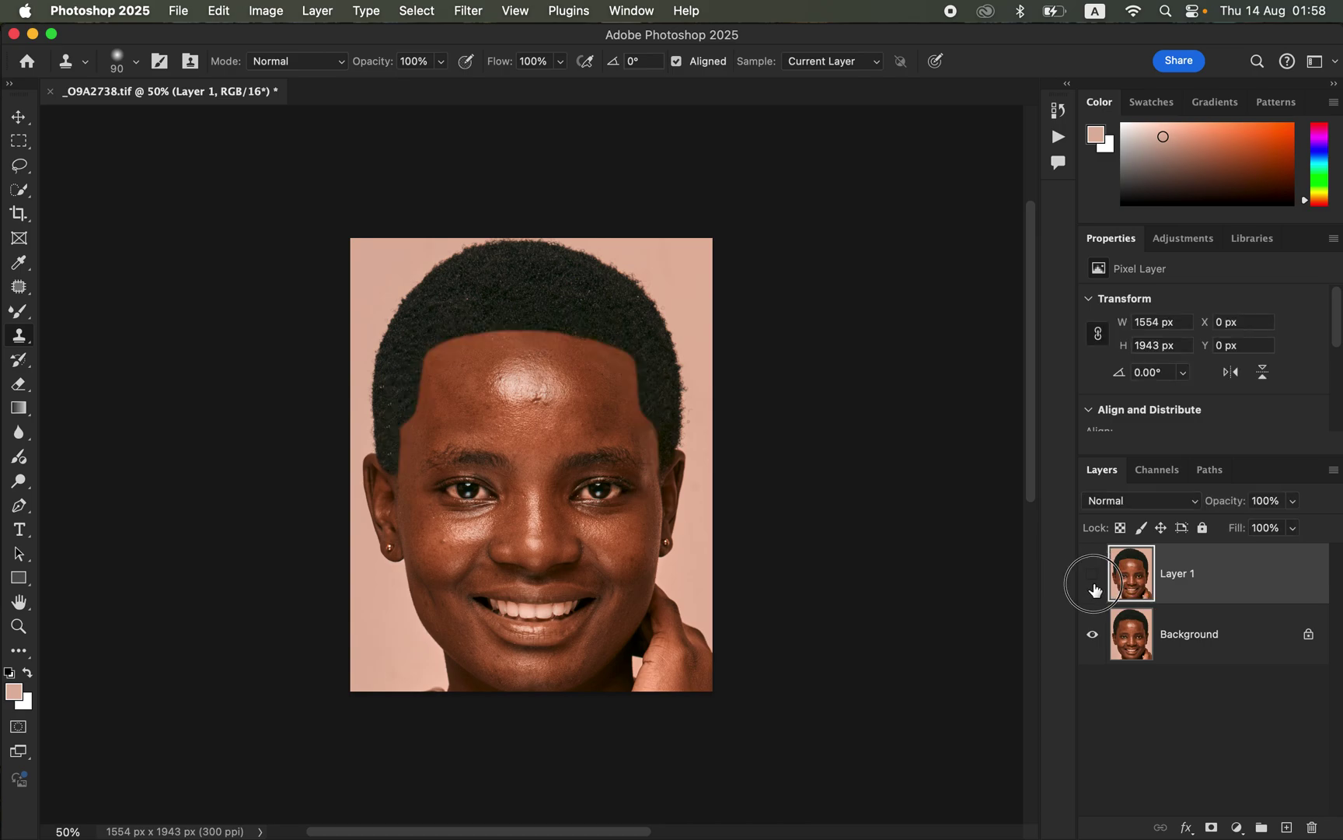
{"action": "left_click", "coordinate": [1095, 589]}
{"action": "left_click", "coordinate": [1095, 591]}
{"action": "left_click", "coordinate": [1098, 594]}
Step: At 100% zoom, clone over a spot on the hairline edge, then return to 66.7%
{"action": "key", "text": "super+equal"}
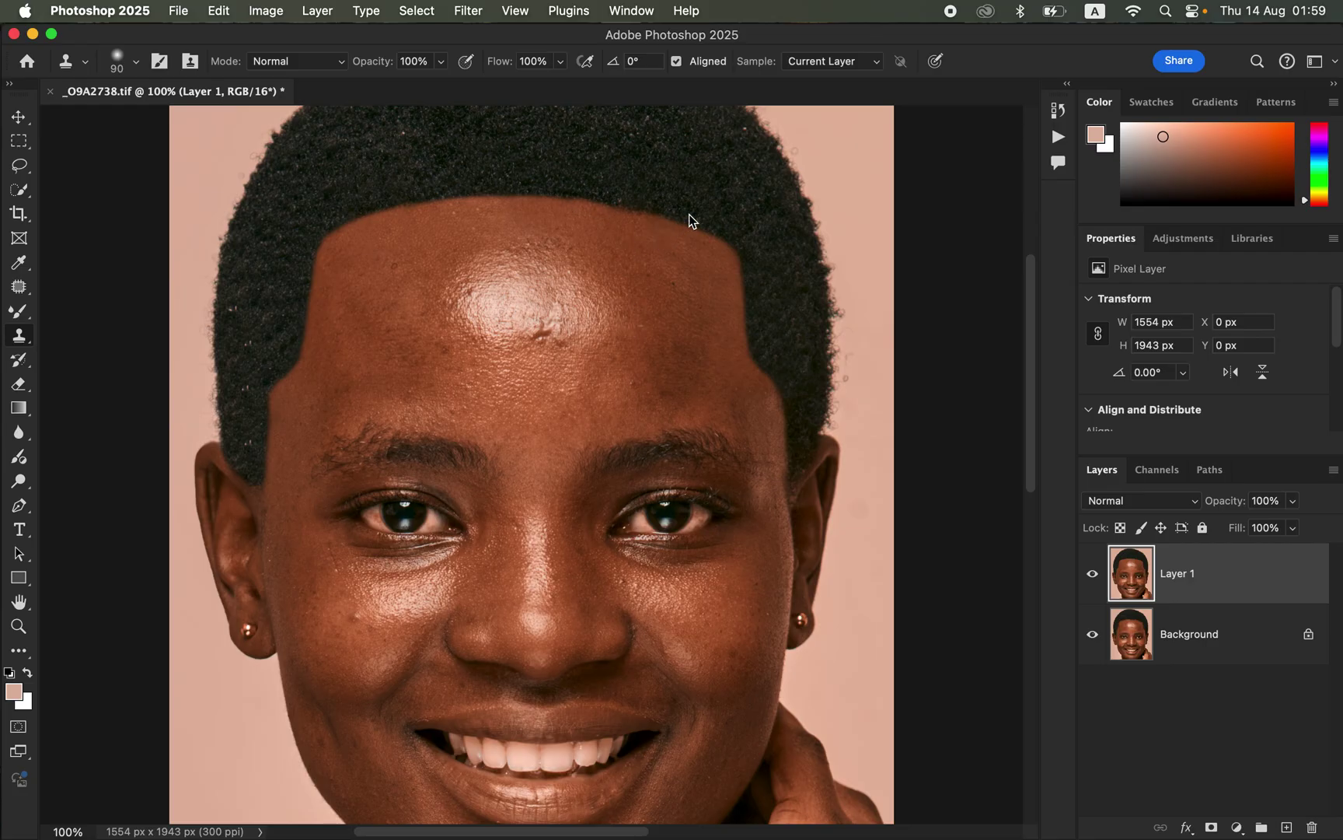
{"action": "left_click", "coordinate": [801, 398]}
{"action": "key", "text": "super+minus"}
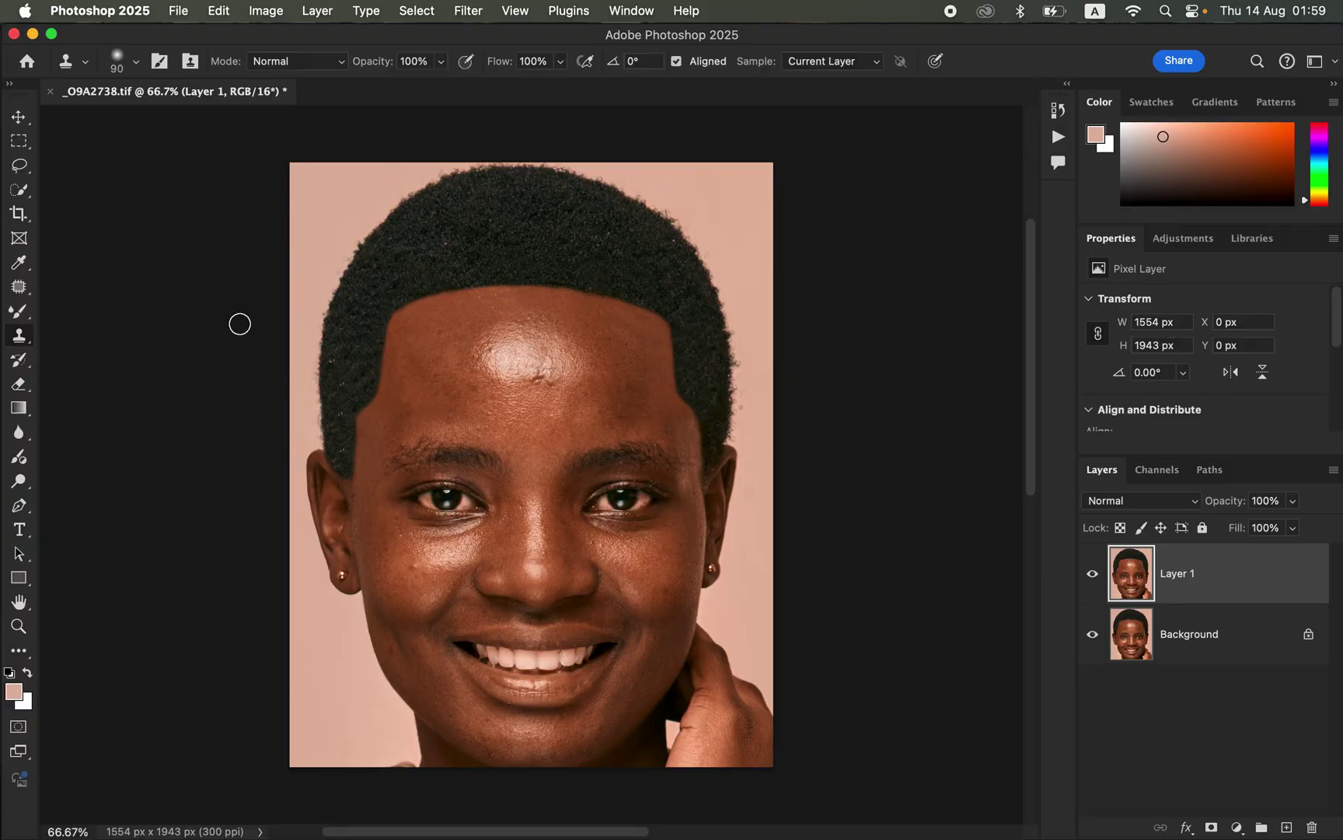
Step: With the Patch tool at 200%, patch two light specks near the left hairline
{"action": "left_click", "coordinate": [19, 287]}
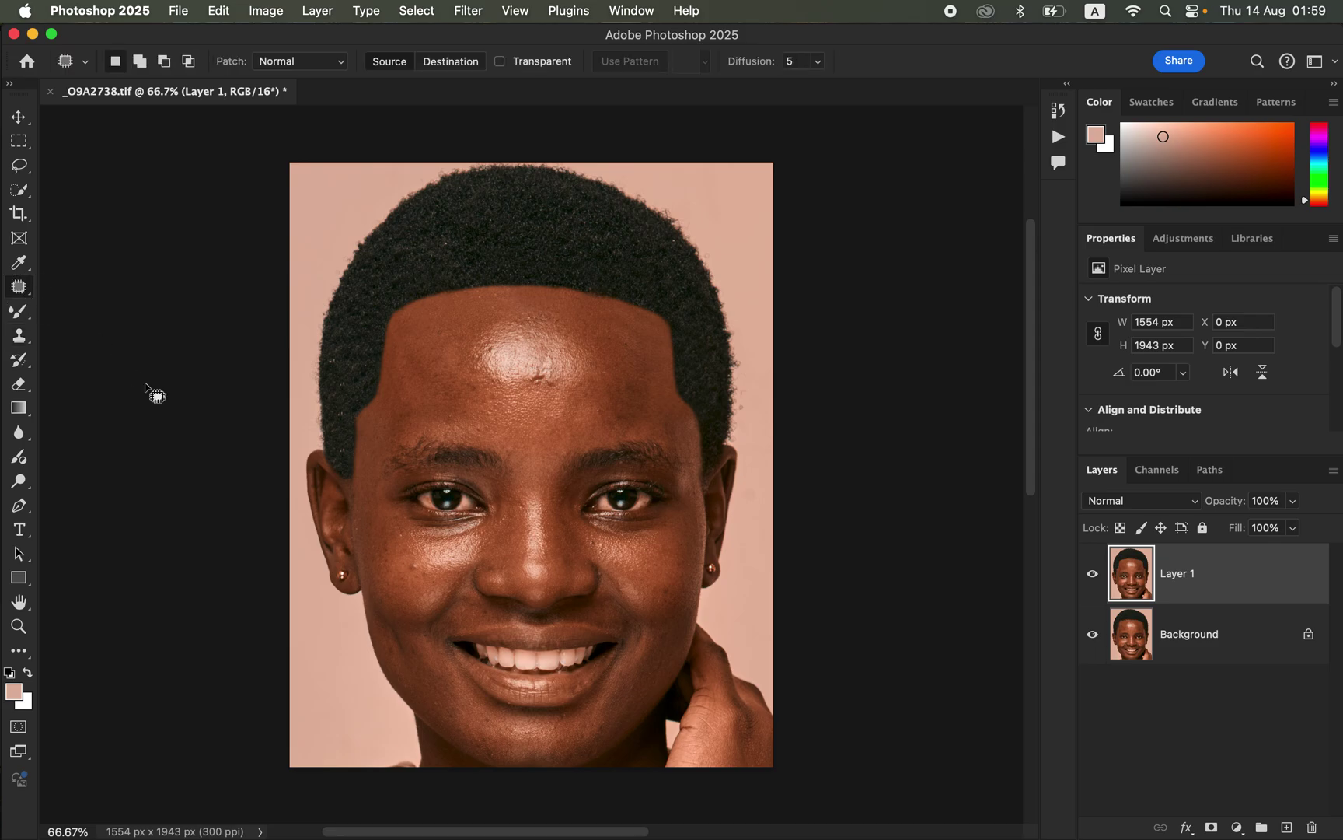
{"action": "key", "text": "super+equal"}
{"action": "key", "text": "super+equal"}
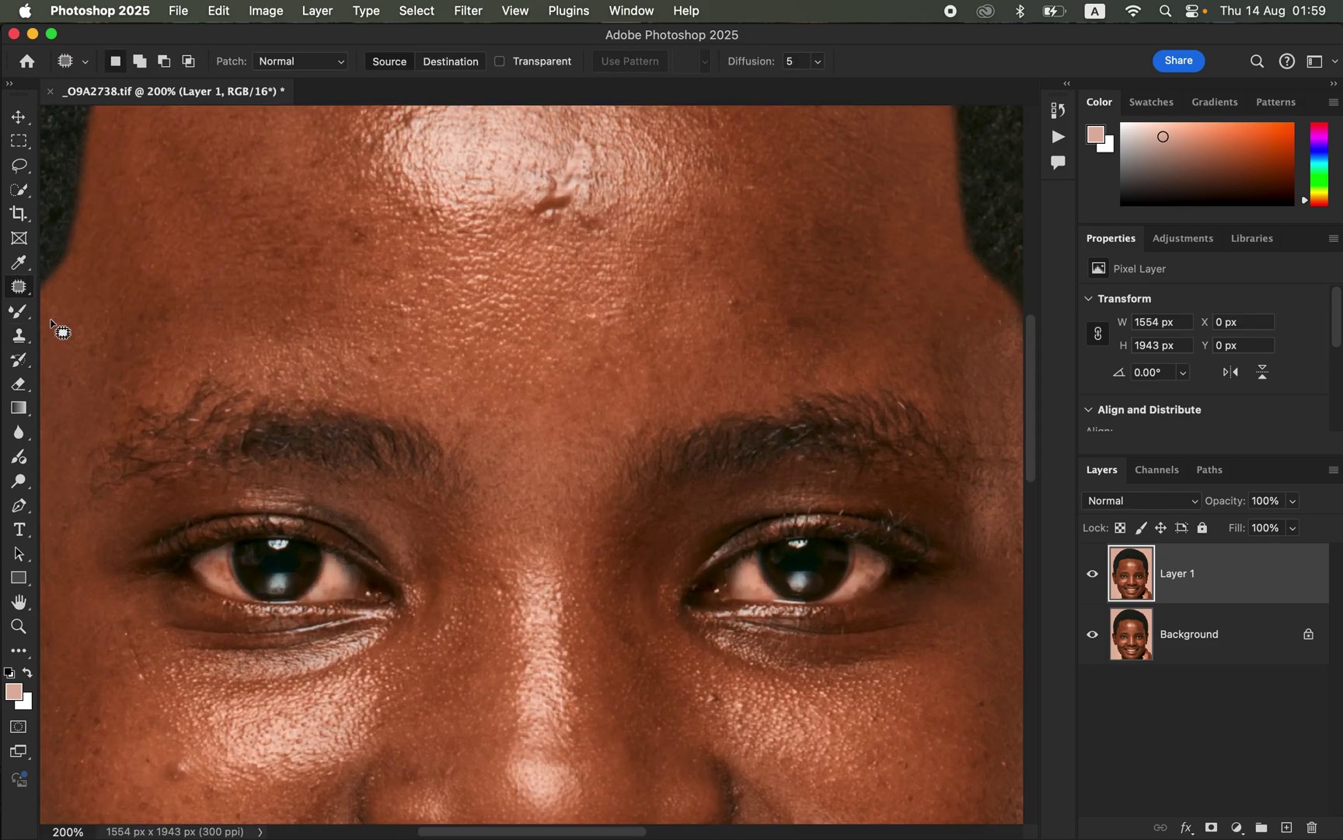
{"action": "left_click_drag", "start_coordinate": [483, 399], "coordinate": [852, 563]}
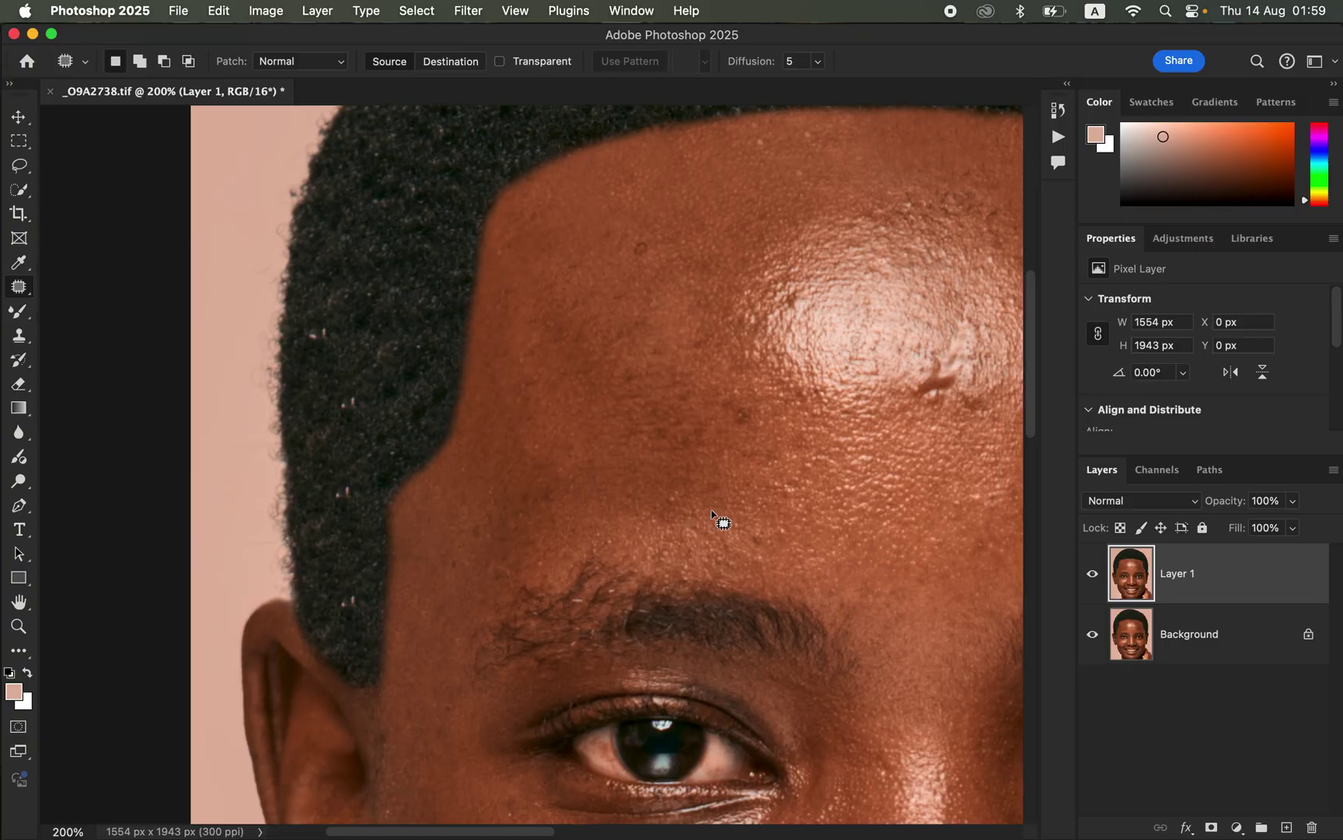
{"action": "mouse_move", "coordinate": [342, 335]}
{"action": "left_mouse_down"}
{"action": "mouse_move", "coordinate": [314, 321]}
{"action": "mouse_move", "coordinate": [310, 349]}
{"action": "mouse_move", "coordinate": [325, 322]}
{"action": "mouse_move", "coordinate": [330, 371]}
{"action": "mouse_move", "coordinate": [396, 325]}
{"action": "mouse_move", "coordinate": [382, 337]}
{"action": "mouse_move", "coordinate": [383, 290]}
{"action": "mouse_move", "coordinate": [420, 311]}
{"action": "left_mouse_up"}
{"action": "left_click", "coordinate": [348, 354]}
{"action": "key", "text": "super+d"}
{"action": "left_click_drag", "start_coordinate": [420, 311], "coordinate": [427, 264]}
{"action": "key", "text": "super+d"}
Step: Patch a speck lower in the hair and a lower hair area onto clean hair
{"action": "left_click_drag", "start_coordinate": [353, 405], "coordinate": [342, 414]}
{"action": "mouse_move", "coordinate": [346, 412]}
{"action": "left_mouse_down"}
{"action": "mouse_move", "coordinate": [368, 402]}
{"action": "mouse_move", "coordinate": [354, 429]}
{"action": "mouse_move", "coordinate": [405, 416]}
{"action": "mouse_move", "coordinate": [424, 400]}
{"action": "mouse_move", "coordinate": [430, 359]}
{"action": "left_mouse_up"}
{"action": "key", "text": "super+d"}
{"action": "key", "text": "super+d"}
{"action": "mouse_move", "coordinate": [345, 495]}
{"action": "left_mouse_down"}
{"action": "mouse_move", "coordinate": [354, 486]}
{"action": "mouse_move", "coordinate": [363, 501]}
{"action": "mouse_move", "coordinate": [350, 608]}
{"action": "left_mouse_up"}
{"action": "key", "text": "super+d"}
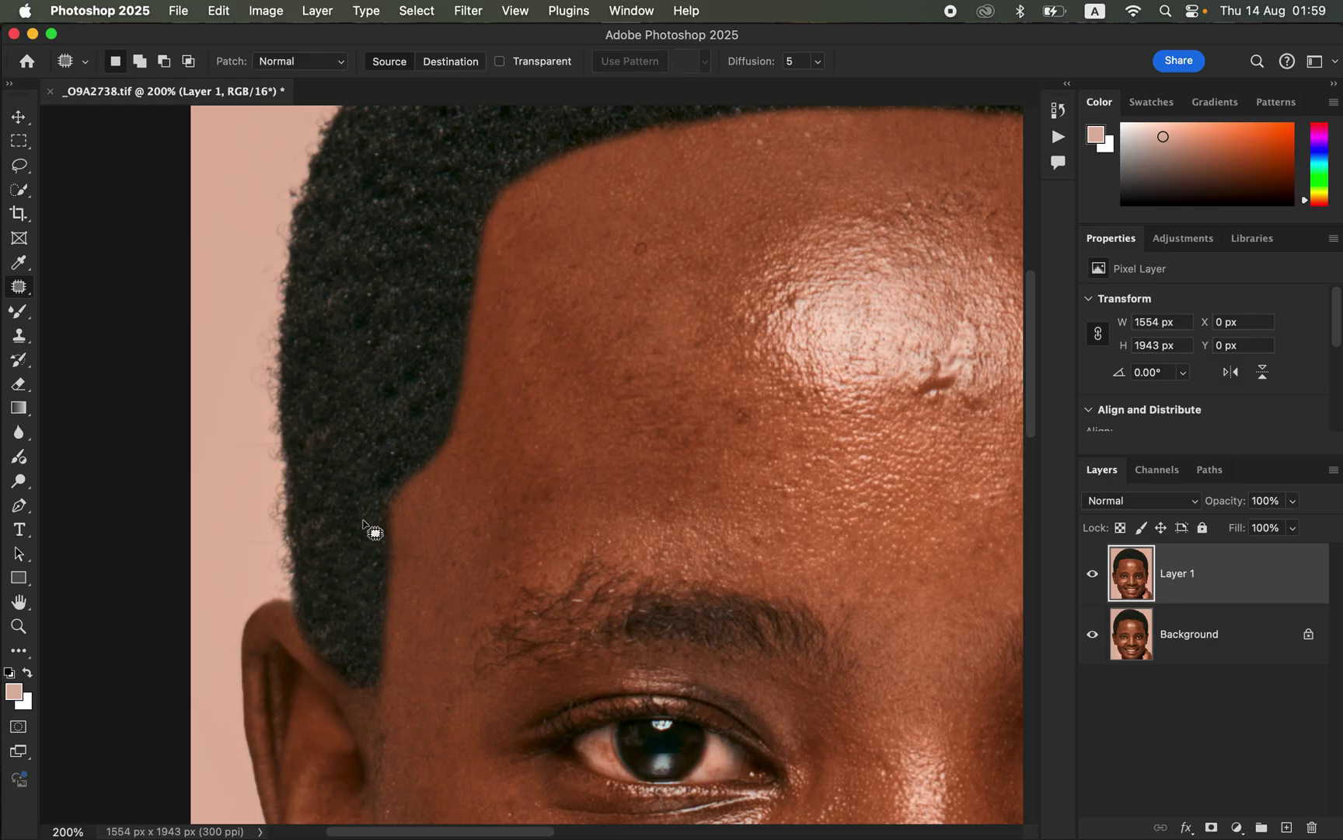
{"action": "scroll", "coordinate": [597, 492], "scroll_direction": "right", "scroll_amount": 5}
{"action": "scroll", "coordinate": [625, 432], "scroll_direction": "up", "scroll_amount": 5}
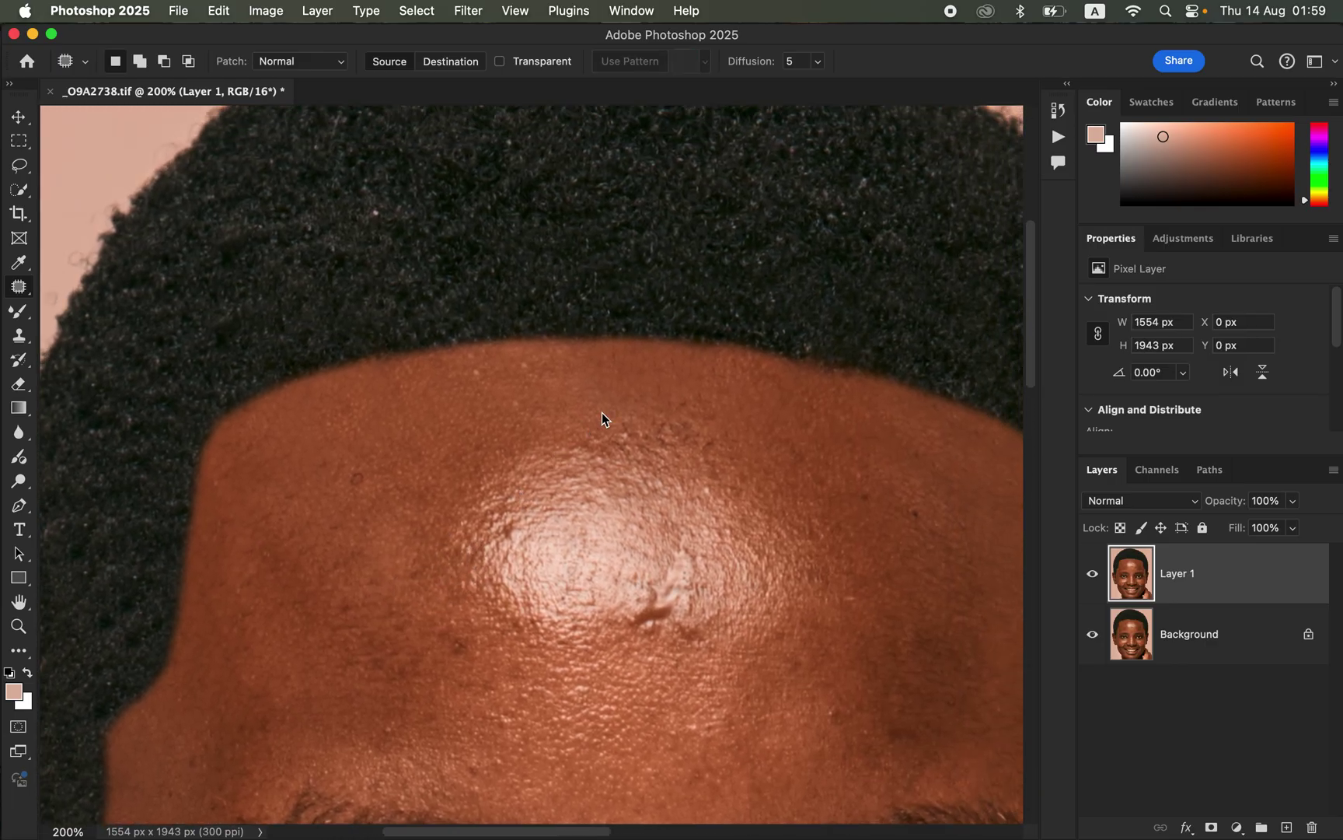
Step: Patch three more specks in the upper and right hair, then zoom out
{"action": "left_click_drag", "start_coordinate": [308, 303], "coordinate": [350, 347]}
{"action": "key", "text": "super+d"}
{"action": "mouse_move", "coordinate": [820, 357]}
{"action": "left_mouse_down"}
{"action": "mouse_move", "coordinate": [785, 360]}
{"action": "mouse_move", "coordinate": [809, 362]}
{"action": "mouse_move", "coordinate": [809, 300]}
{"action": "left_mouse_up"}
{"action": "key", "text": "super+d"}
{"action": "mouse_move", "coordinate": [848, 396]}
{"action": "left_mouse_down"}
{"action": "mouse_move", "coordinate": [825, 436]}
{"action": "mouse_move", "coordinate": [818, 400]}
{"action": "mouse_move", "coordinate": [899, 417]}
{"action": "left_mouse_up"}
{"action": "key", "text": "super+d"}
{"action": "key", "text": "super+minus"}
{"action": "key", "text": "super+minus"}
{"action": "key", "text": "super+minus"}
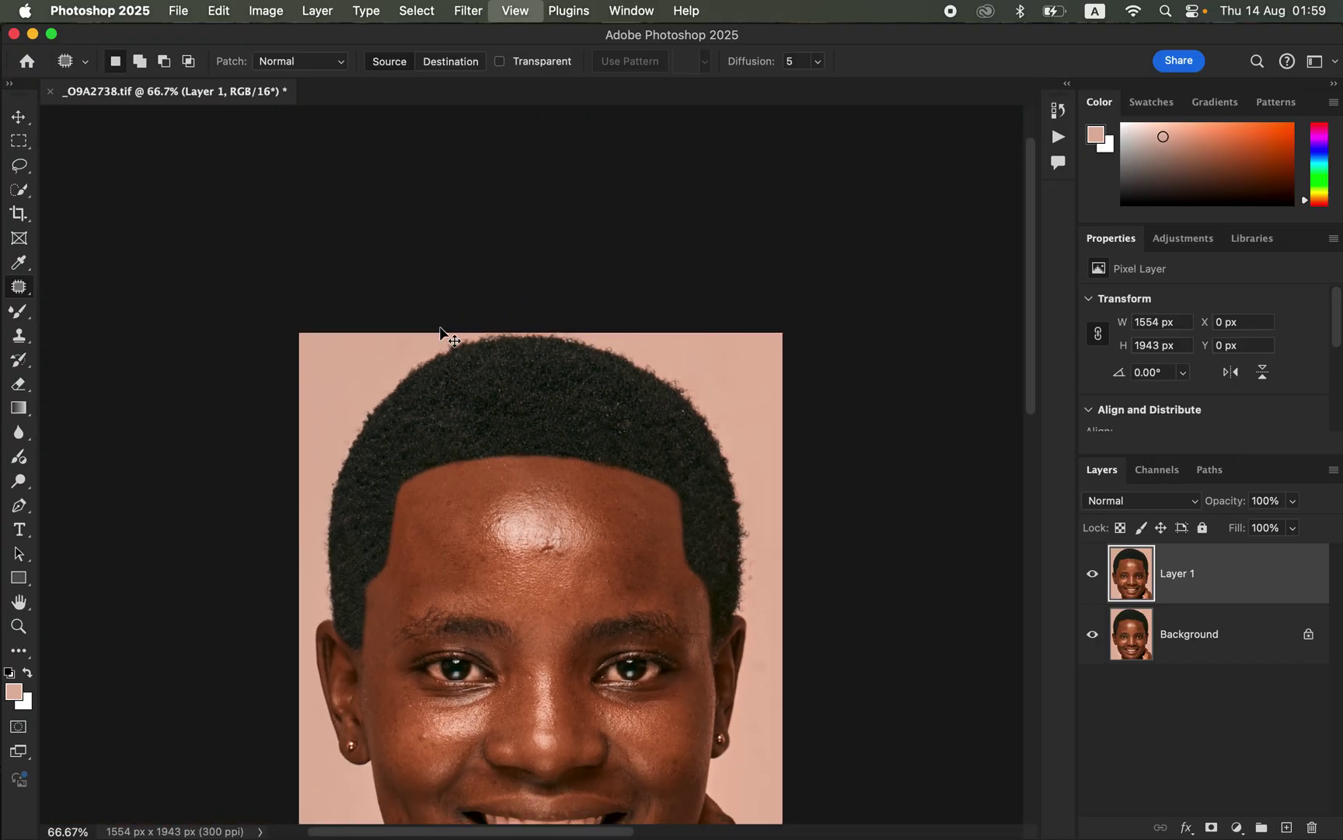
{"action": "left_click", "coordinate": [1098, 580]}
{"action": "left_click", "coordinate": [1095, 576]}
{"action": "left_click", "coordinate": [1095, 576]}
{"action": "left_click", "coordinate": [1095, 575]}
{"action": "left_click", "coordinate": [1096, 580]}
{"action": "left_click", "coordinate": [1096, 579]}
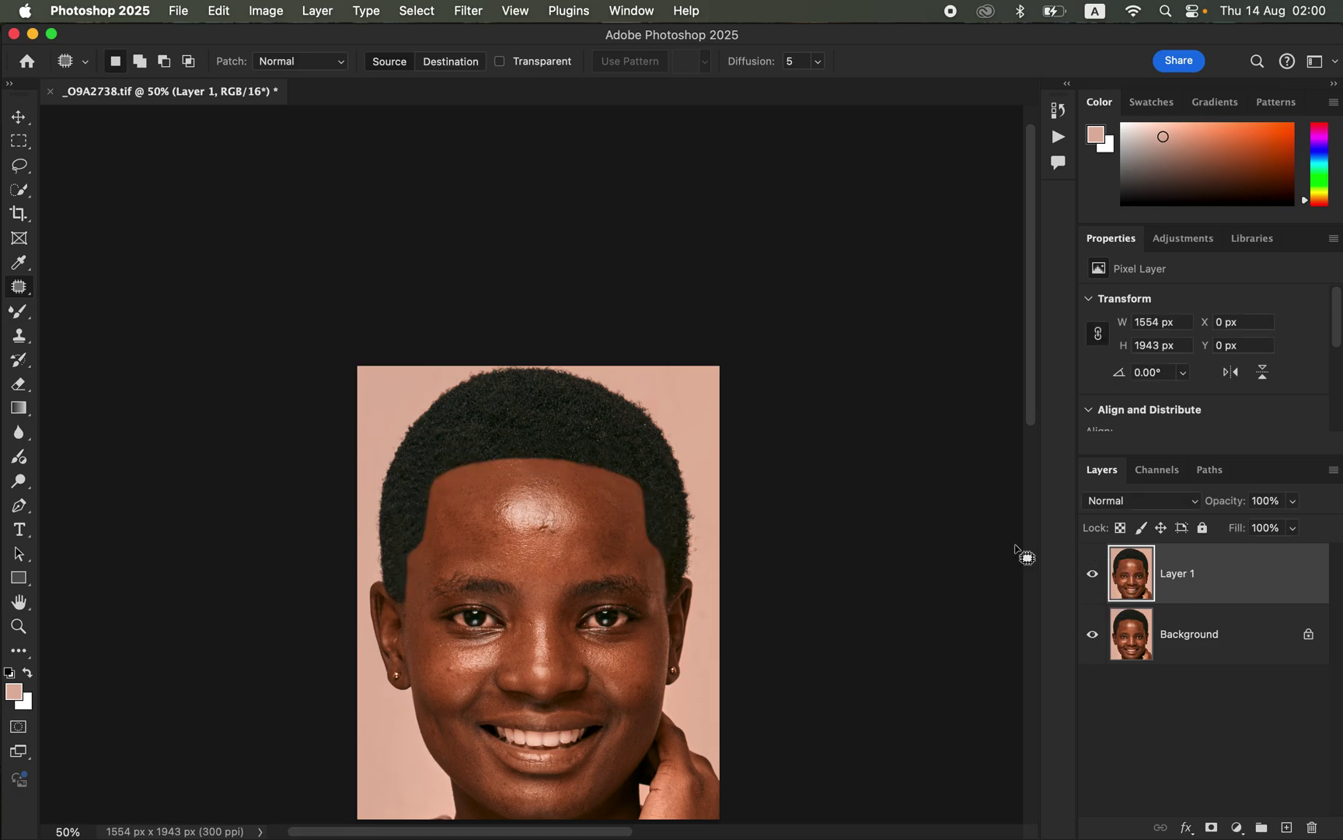
{"action": "scroll", "coordinate": [1015, 548], "scroll_direction": "up", "scroll_amount": 3}
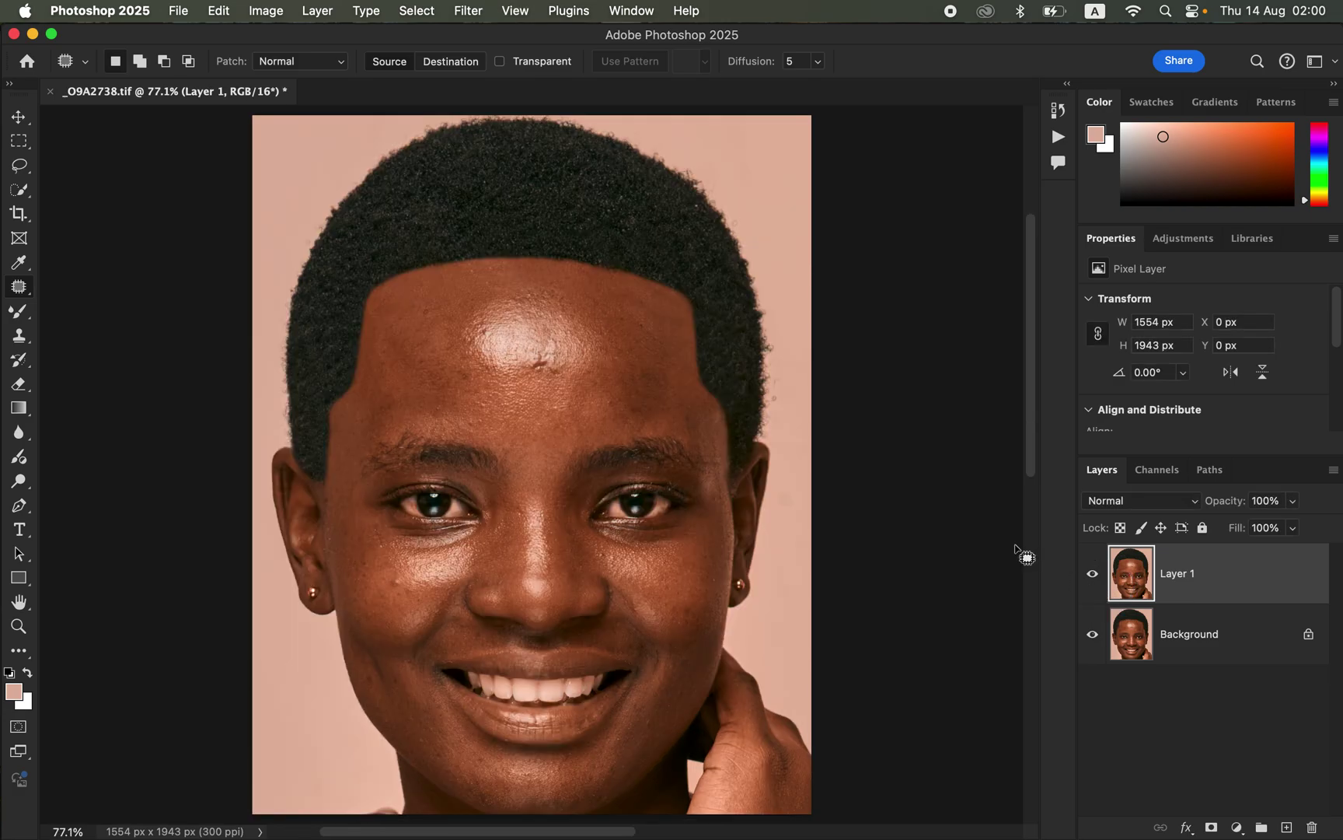
{"action": "left_click", "coordinate": [1093, 575]}
{"action": "left_click", "coordinate": [1093, 576]}
{"action": "left_click", "coordinate": [1093, 576]}
{"action": "left_click", "coordinate": [1093, 575]}
{"action": "left_click", "coordinate": [1093, 577]}
{"action": "left_click", "coordinate": [1093, 577]}
{"action": "left_click", "coordinate": [1094, 577]}
{"action": "left_click", "coordinate": [1093, 576]}
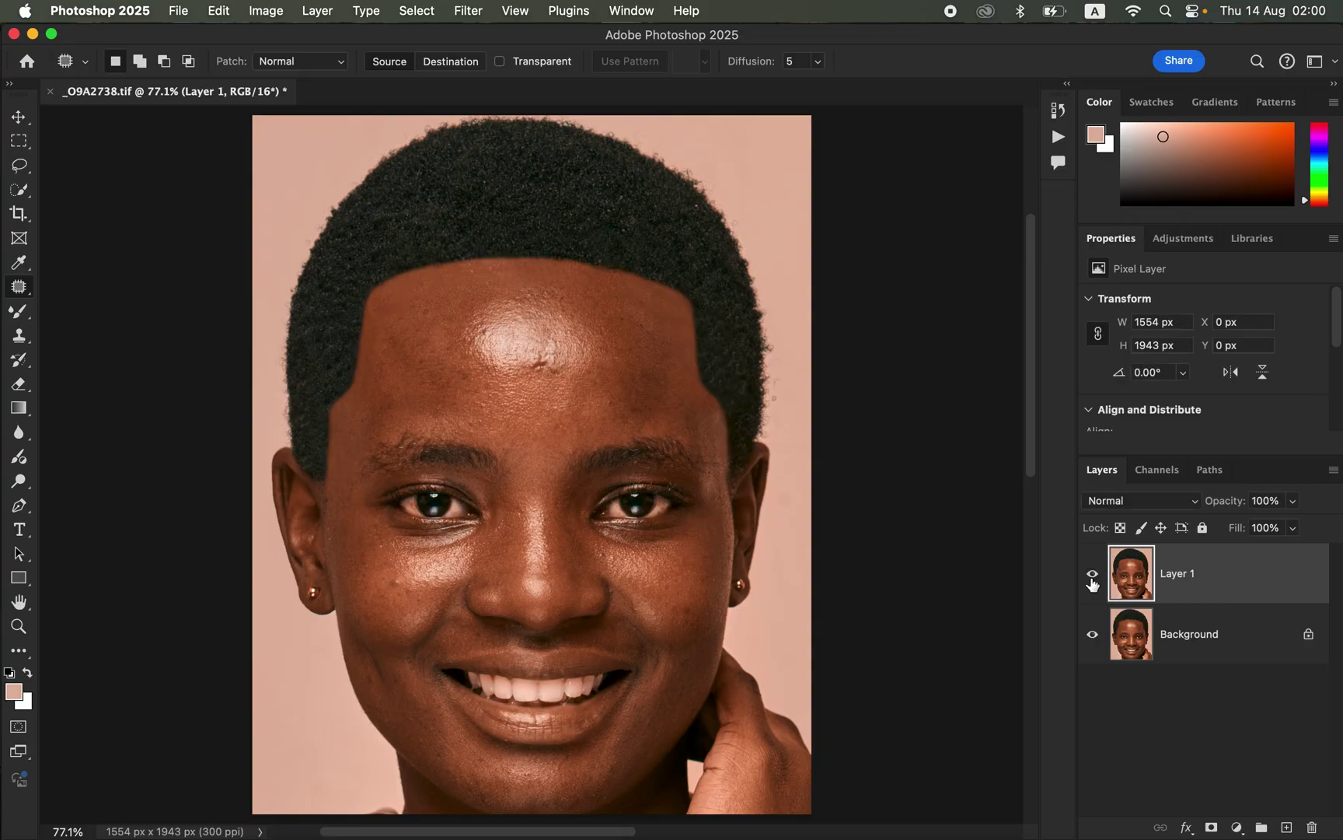